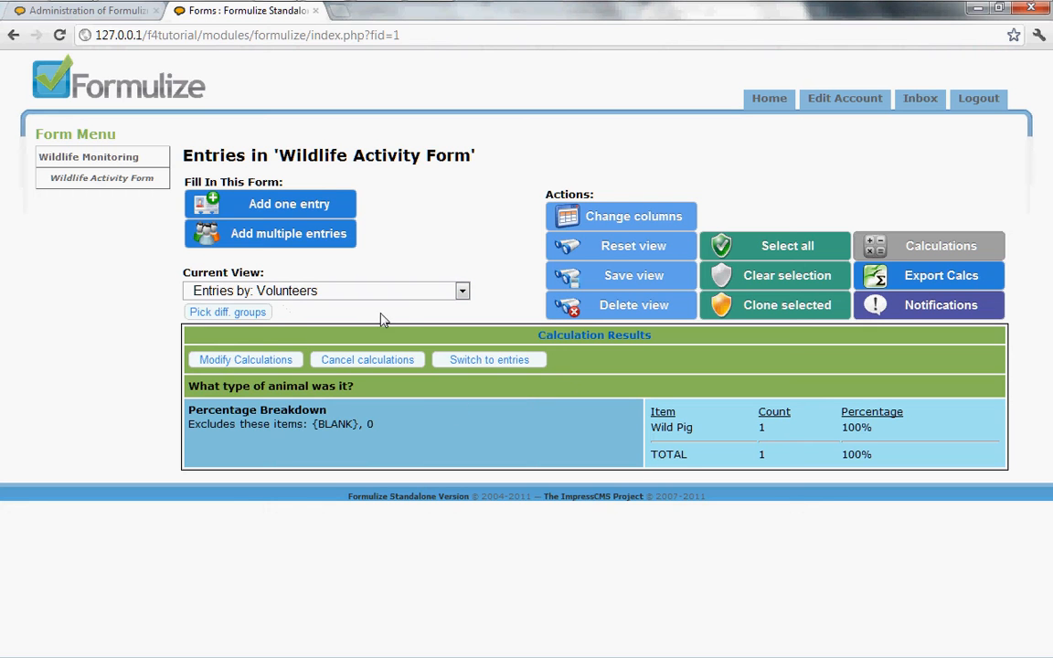
# Switch to the entries list and clear the search filter on the activity sighting date column.
pyautogui.click(490, 361)
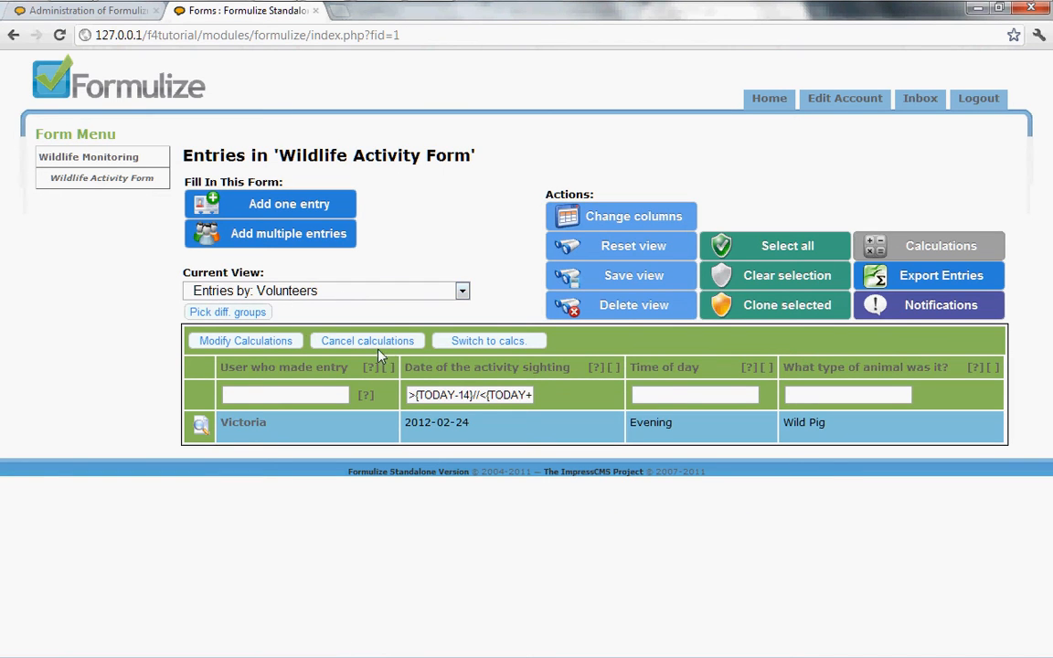
pyautogui.click(482, 397)
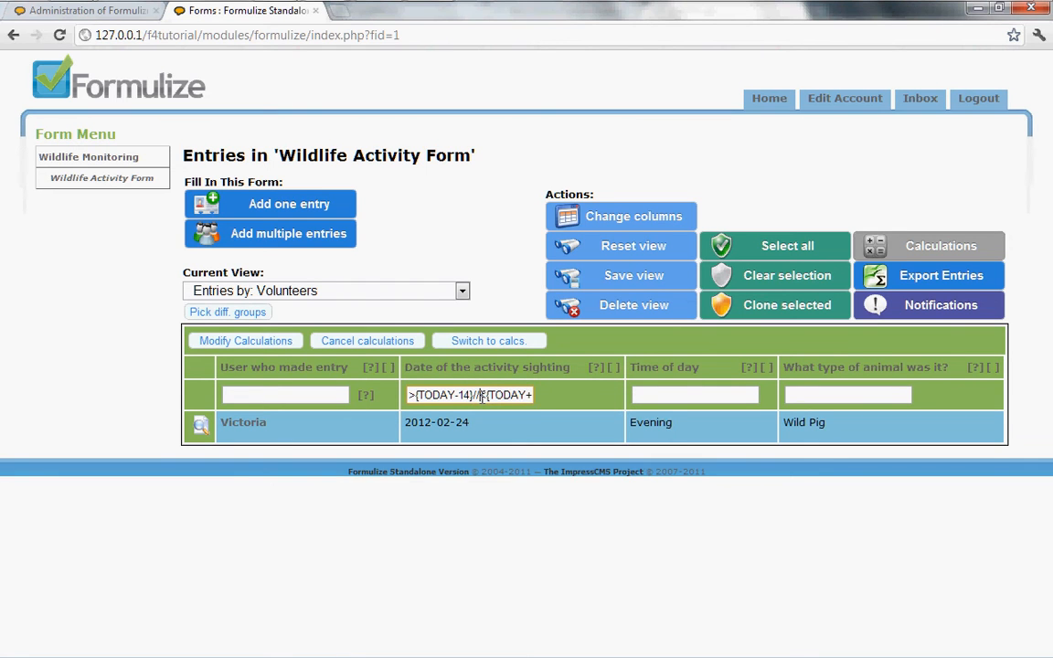
pyautogui.hotkey('ctrl', 'a')
pyautogui.press('BackSpace')
pyautogui.press('Return')
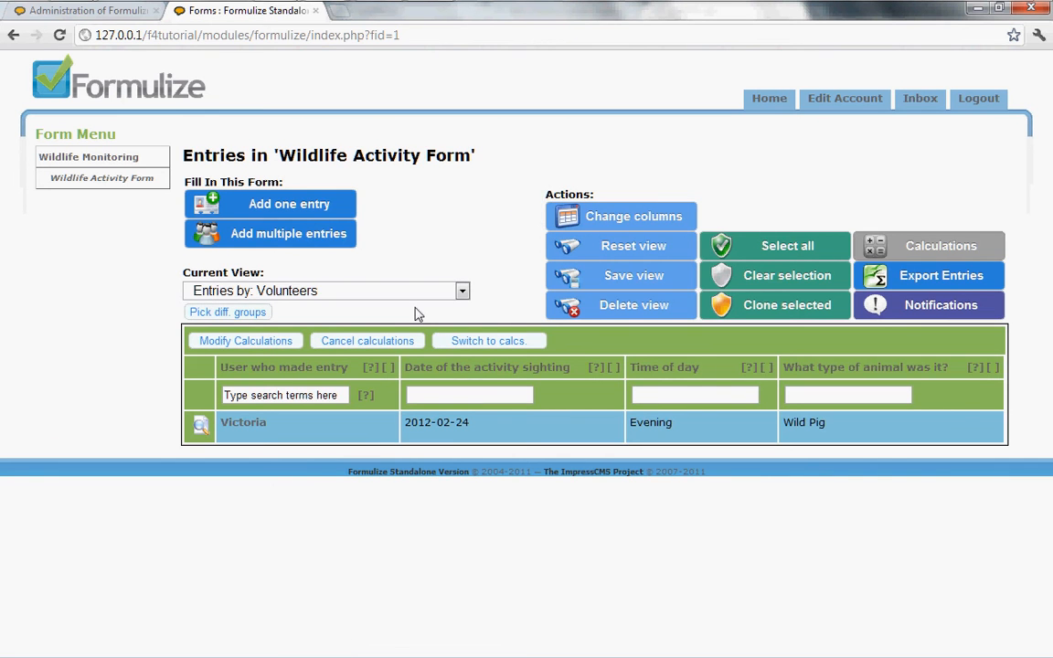
# Change the view's group scope to include both Volunteers and Rangers.
pyautogui.click(216, 314)
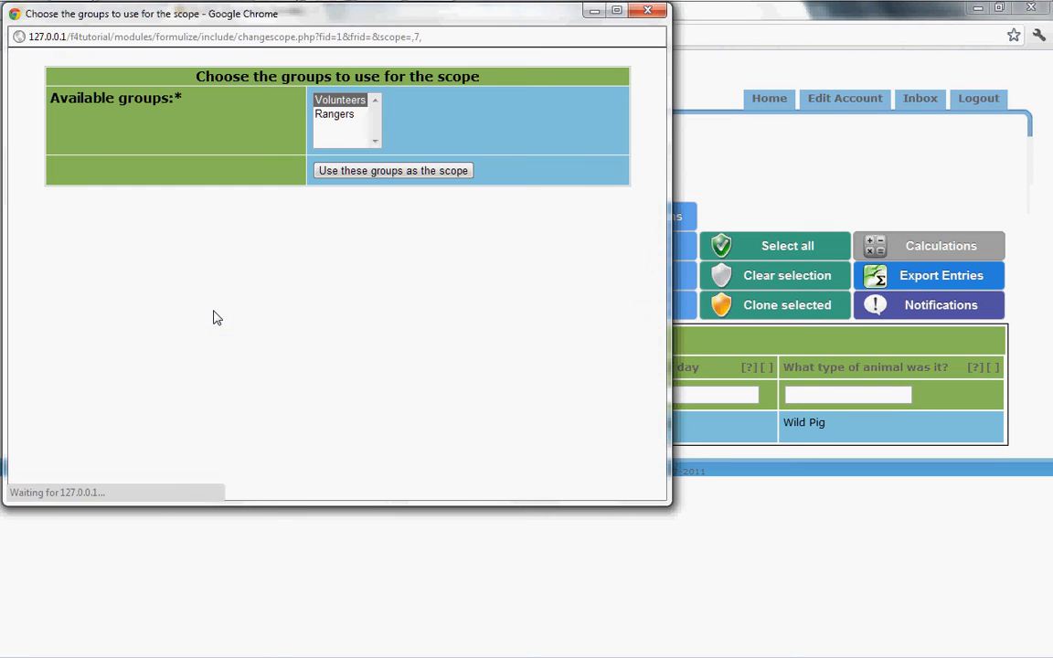
pyautogui.keyDown('ctrl'); pyautogui.click(333, 116); pyautogui.keyUp('ctrl')
pyautogui.click(360, 171)
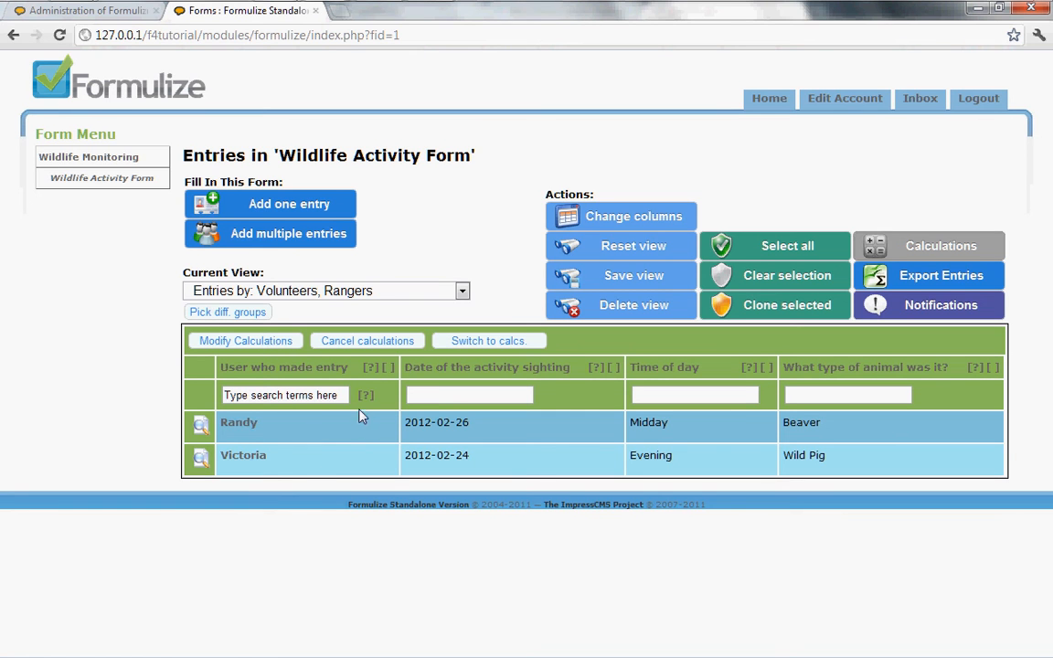
# Switch to the calculation results, export them, open the exported results page, and close its tab.
pyautogui.click(489, 345)
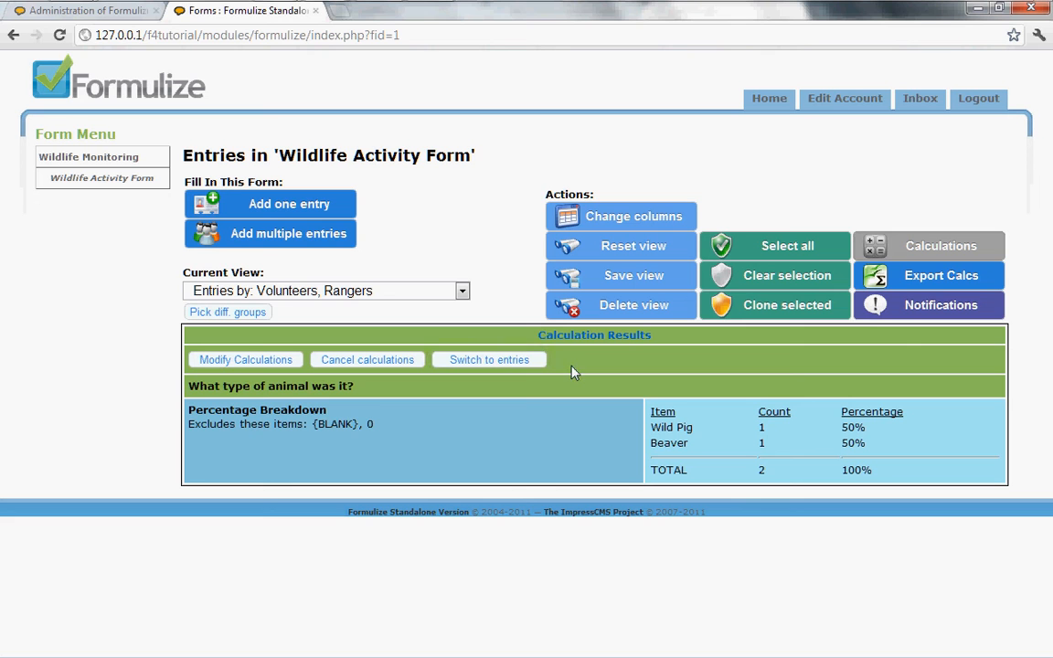
pyautogui.click(958, 282)
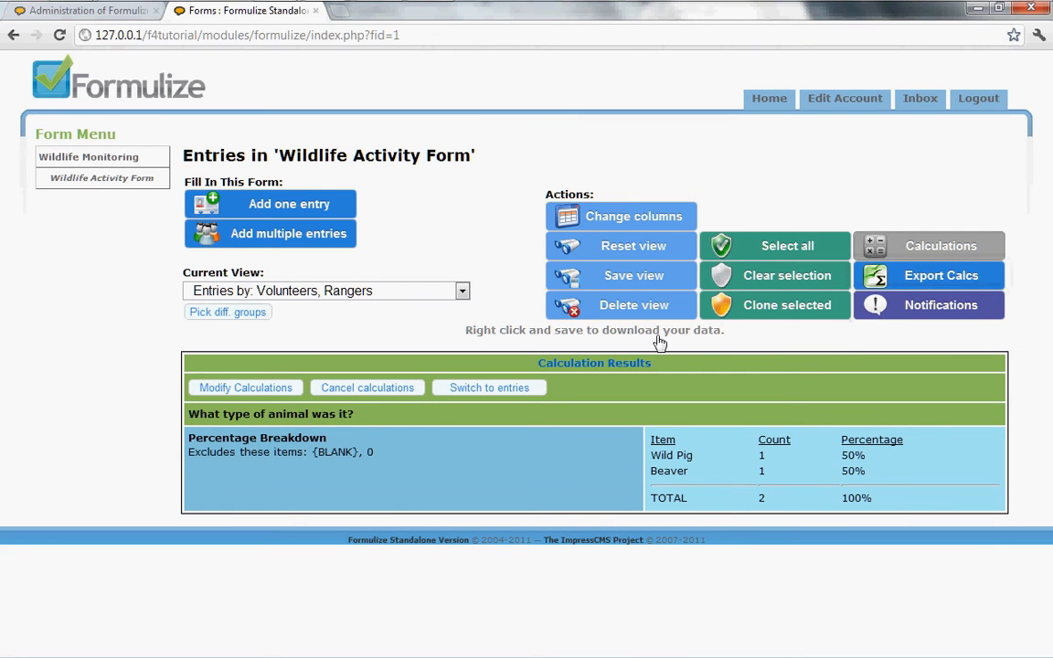
pyautogui.click(601, 335)
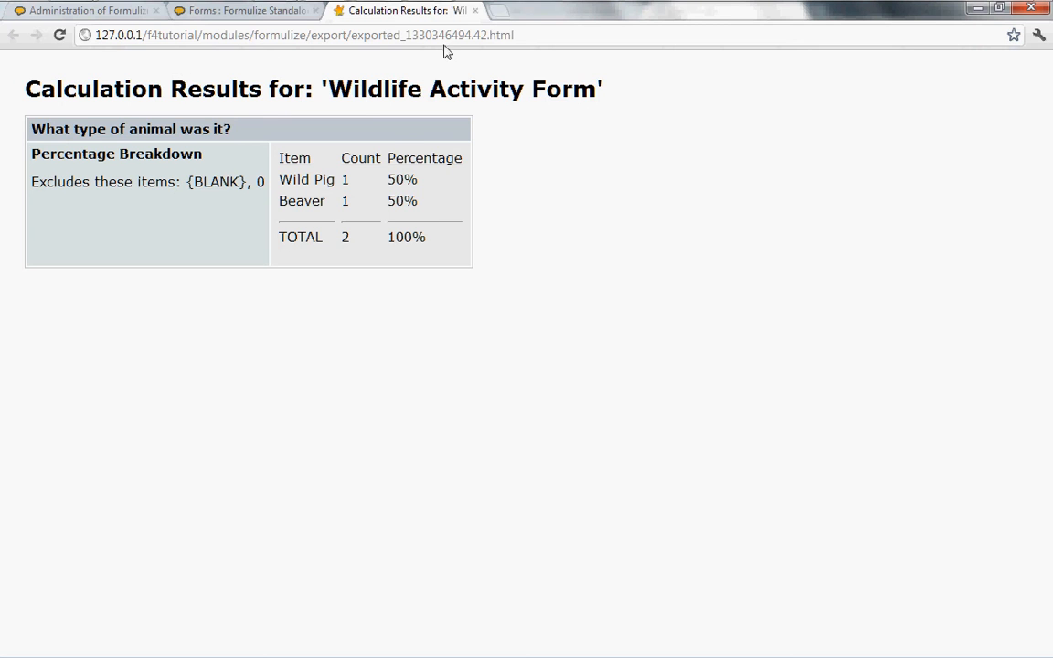
pyautogui.click(475, 10)
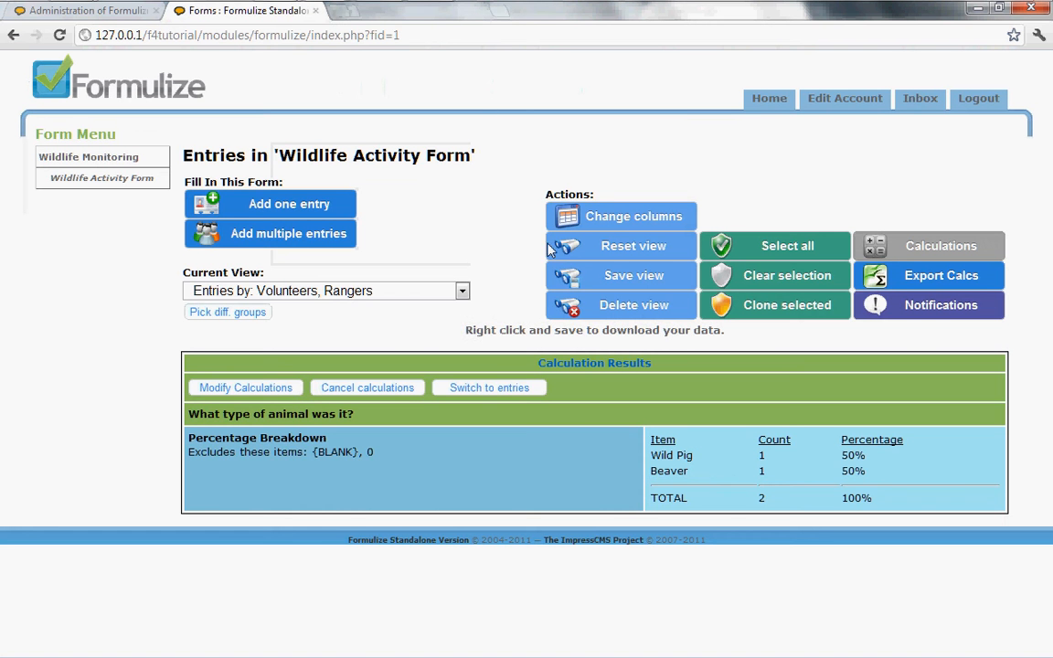
# Switch the listing back to the entries view.
pyautogui.rightClick(596, 340)
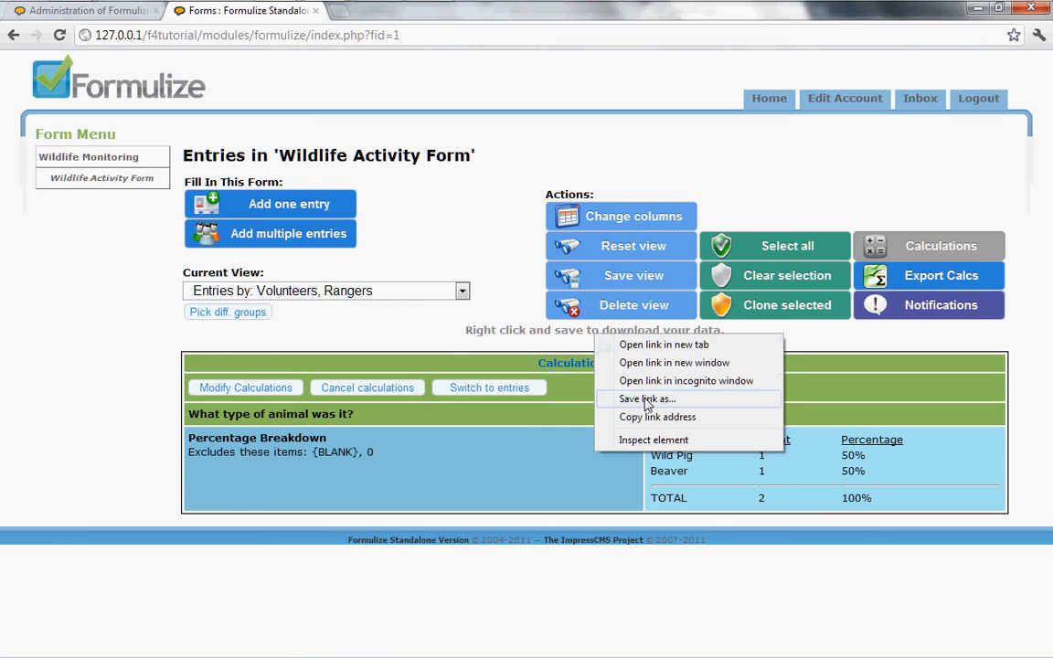
pyautogui.click(411, 334)
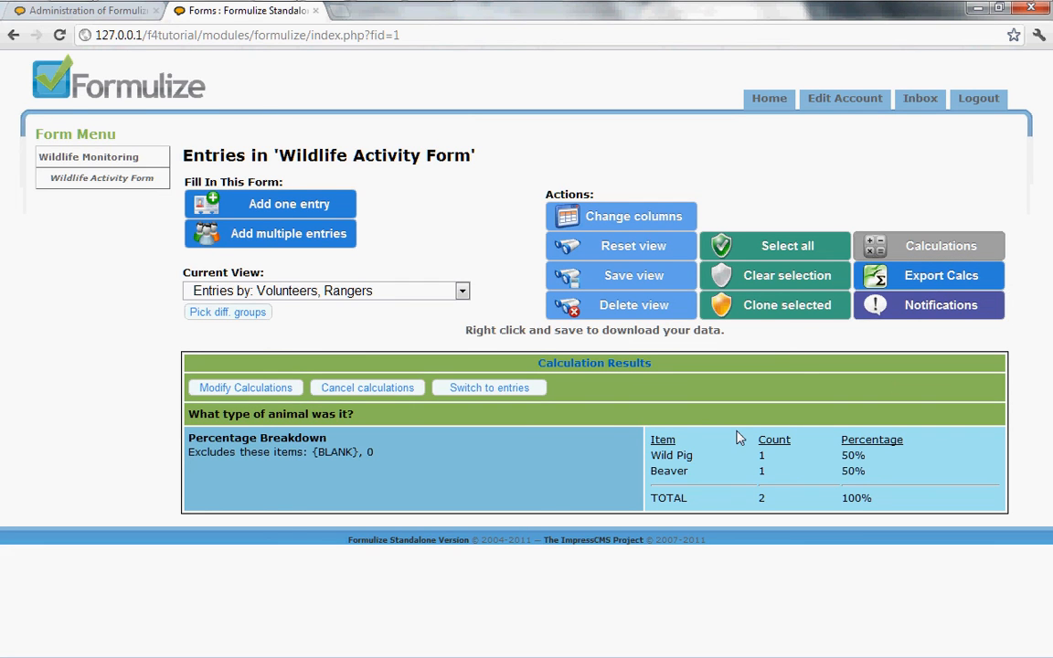
pyautogui.click(484, 389)
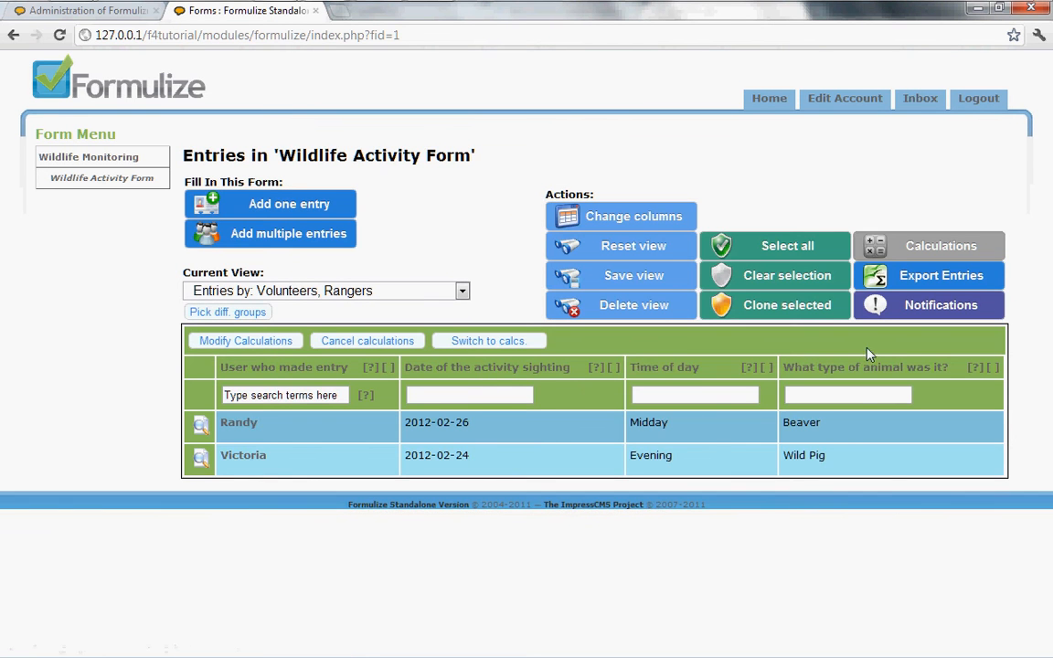
# Export the entries to a data file including all metadata columns.
pyautogui.click(929, 284)
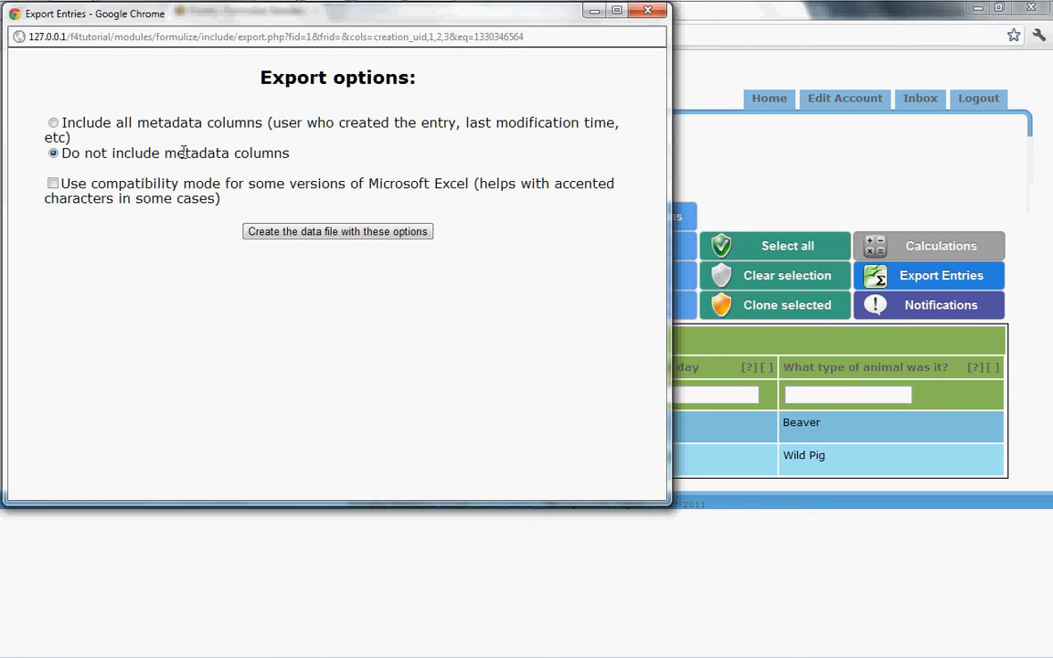
pyautogui.click(53, 123)
pyautogui.click(308, 234)
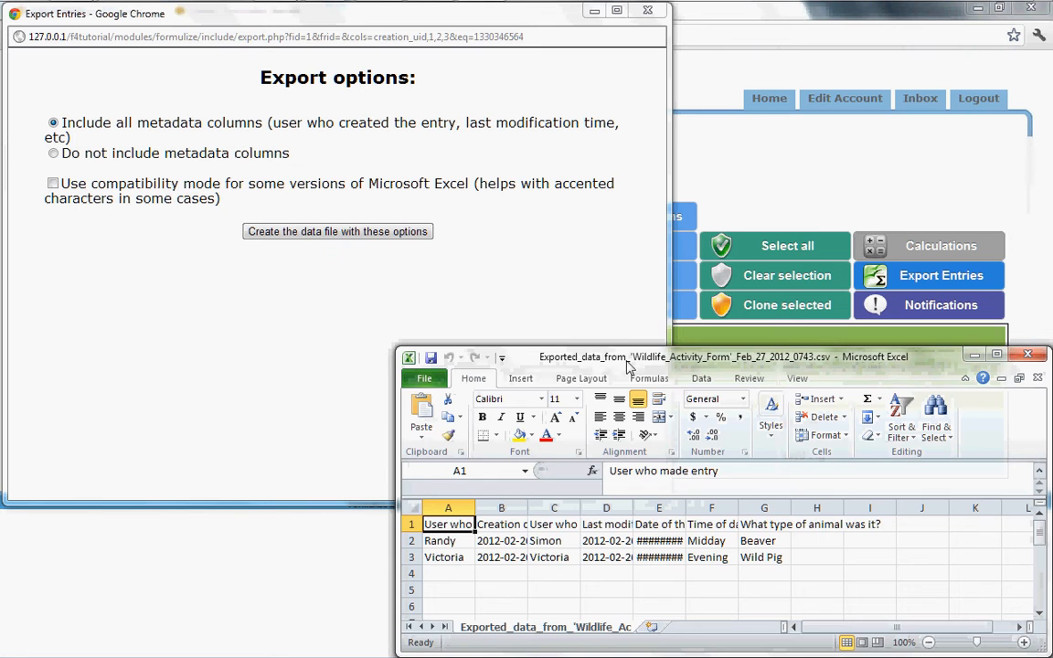
# Move and enlarge the exported spreadsheet window and widen the date column to show the dates.
pyautogui.moveTo(615, 363); pyautogui.dragTo(370, 231)
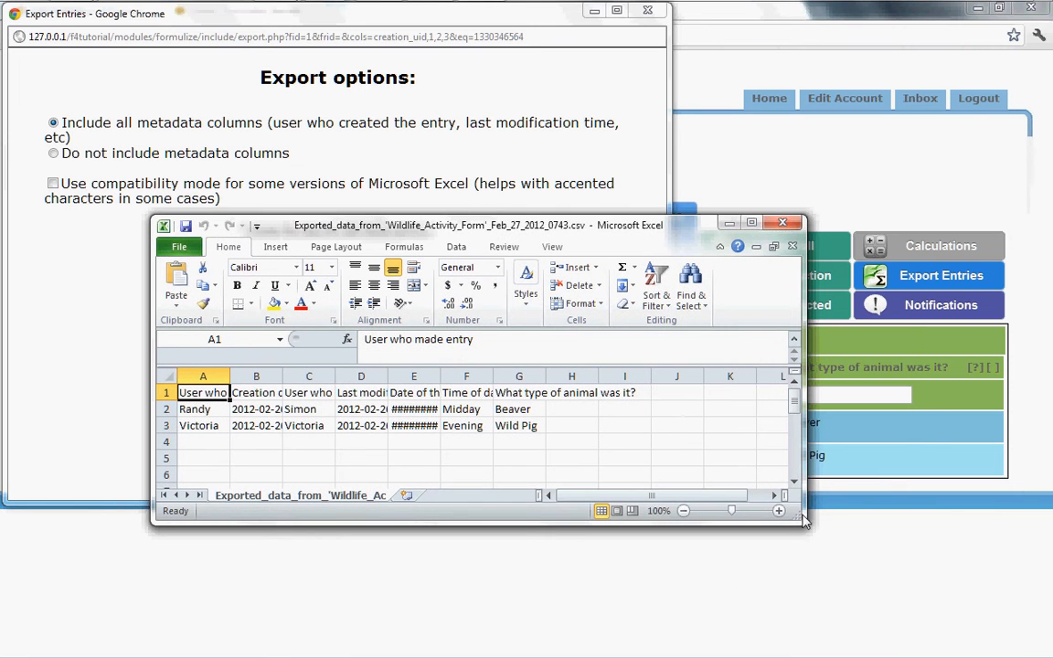
pyautogui.moveTo(894, 561); pyautogui.dragTo(901, 565)
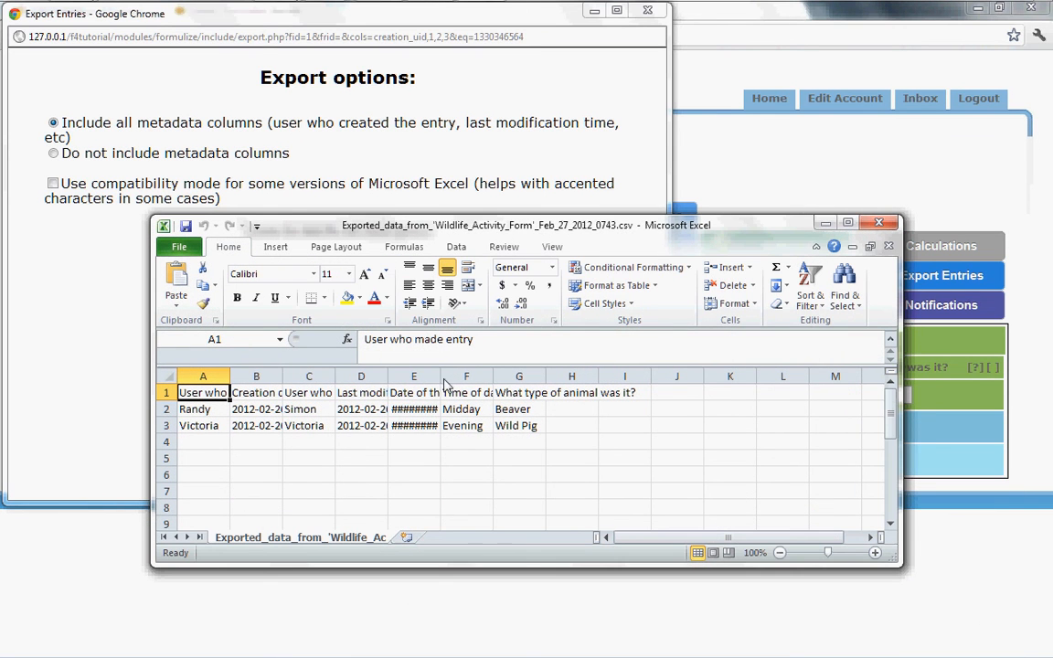
pyautogui.moveTo(440, 376); pyautogui.dragTo(476, 384)
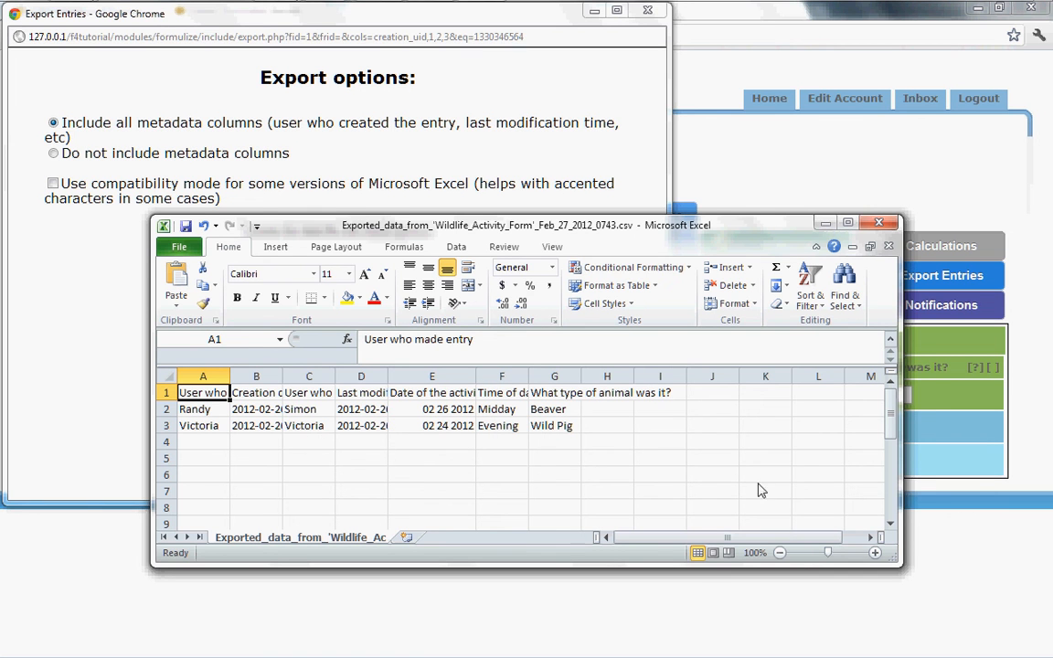
# Close the exported spreadsheet without saving changes.
pyautogui.click(968, 574)
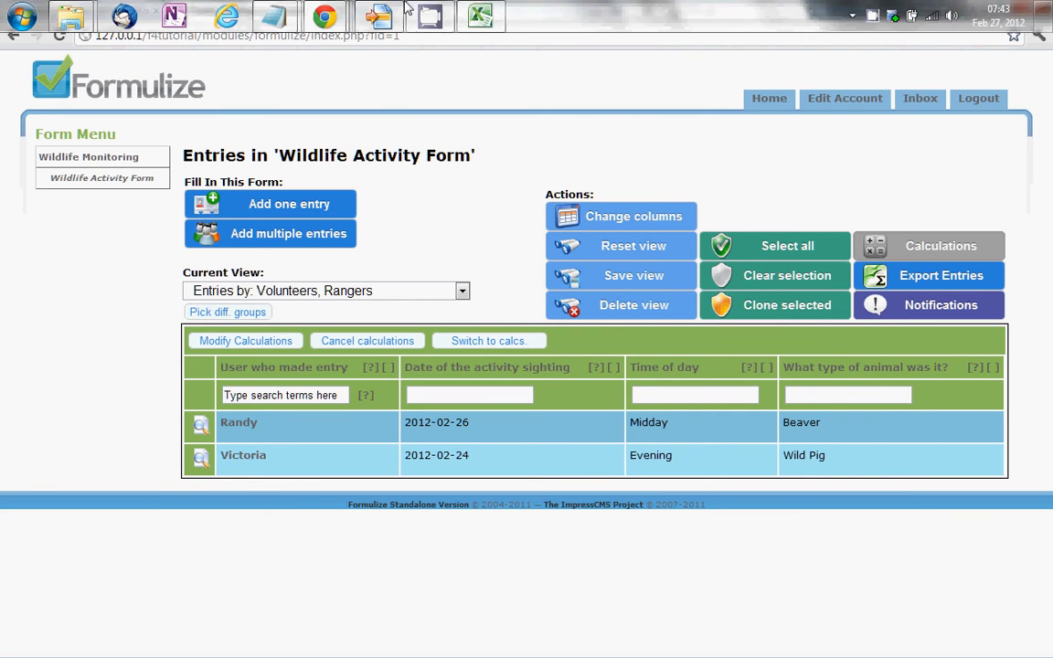
pyautogui.click(474, 16)
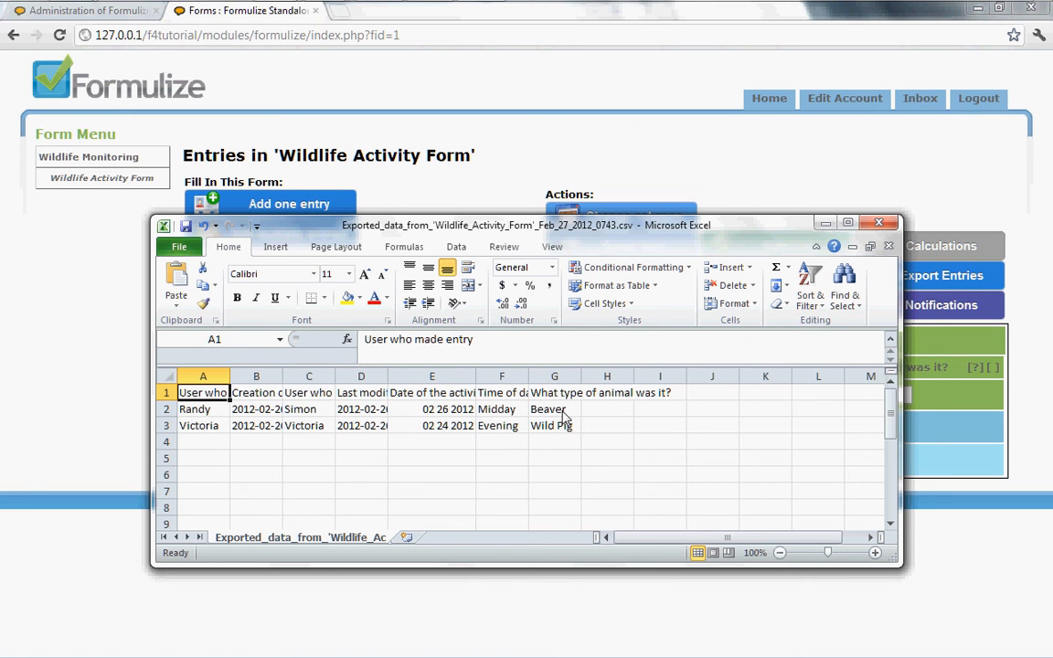
pyautogui.click(879, 226)
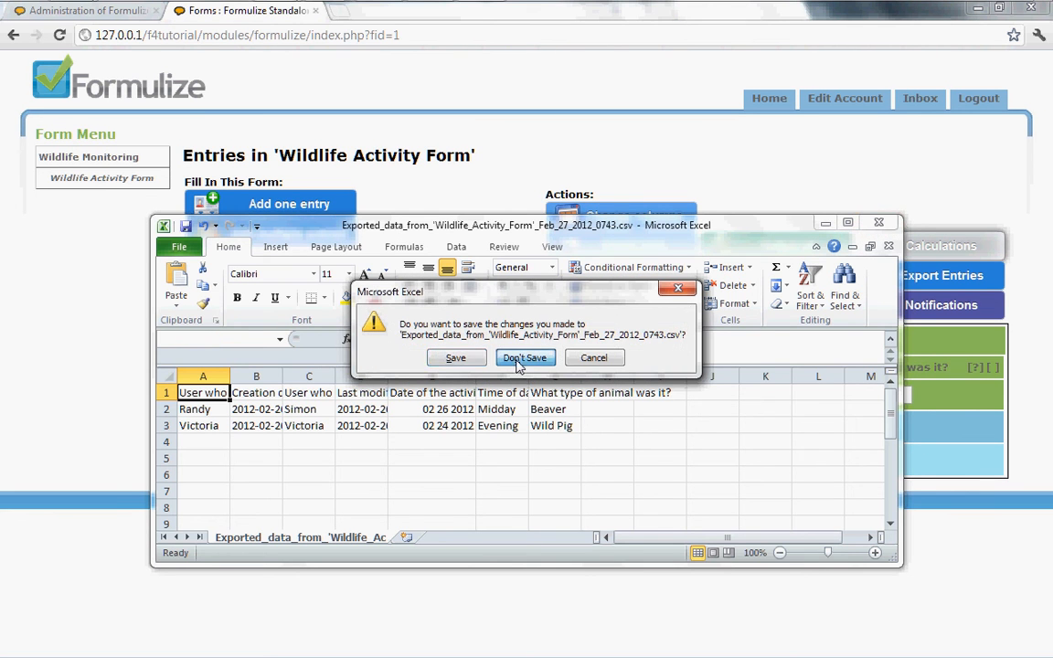
pyautogui.click(520, 359)
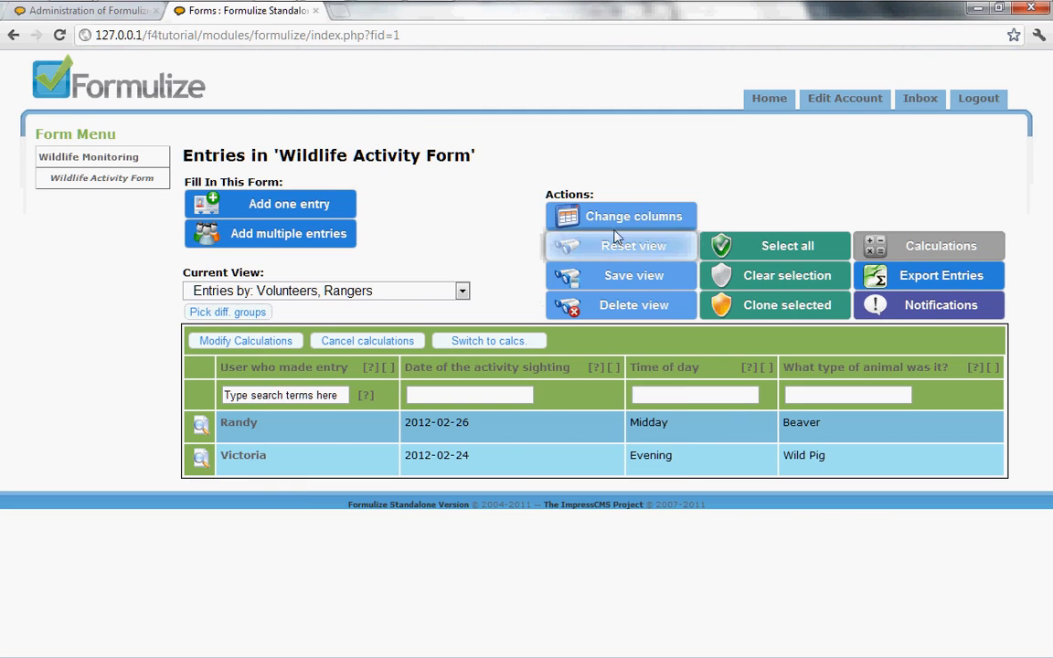
# Change the visible columns to only Time of day and What type of animal was it?
pyautogui.click(616, 217)
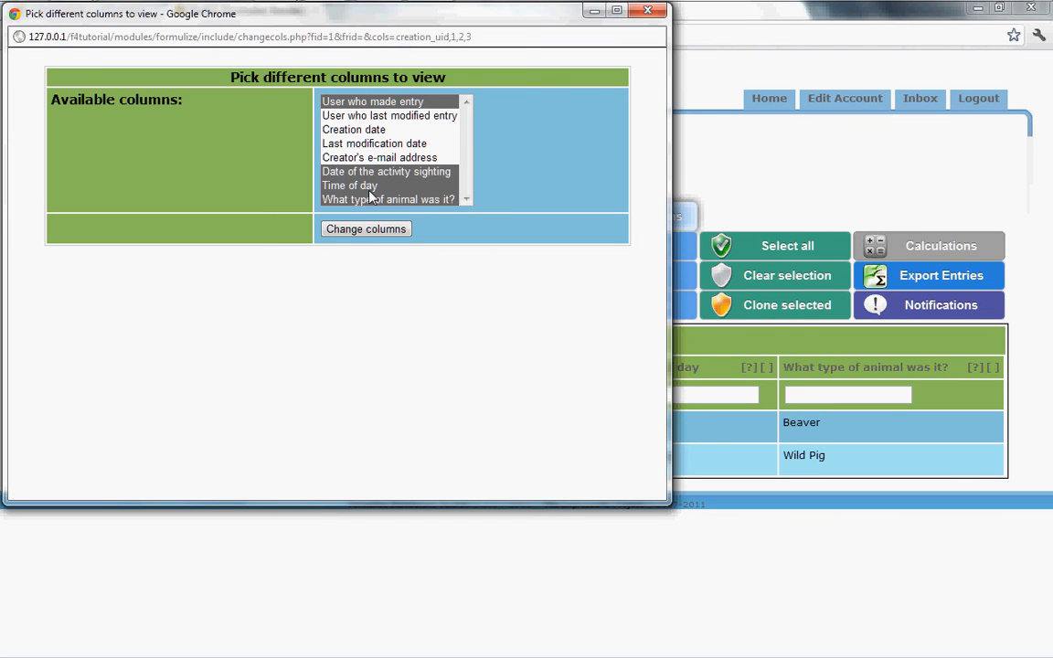
pyautogui.click(366, 187)
pyautogui.keyDown('ctrl'); pyautogui.click(353, 199); pyautogui.keyUp('ctrl')
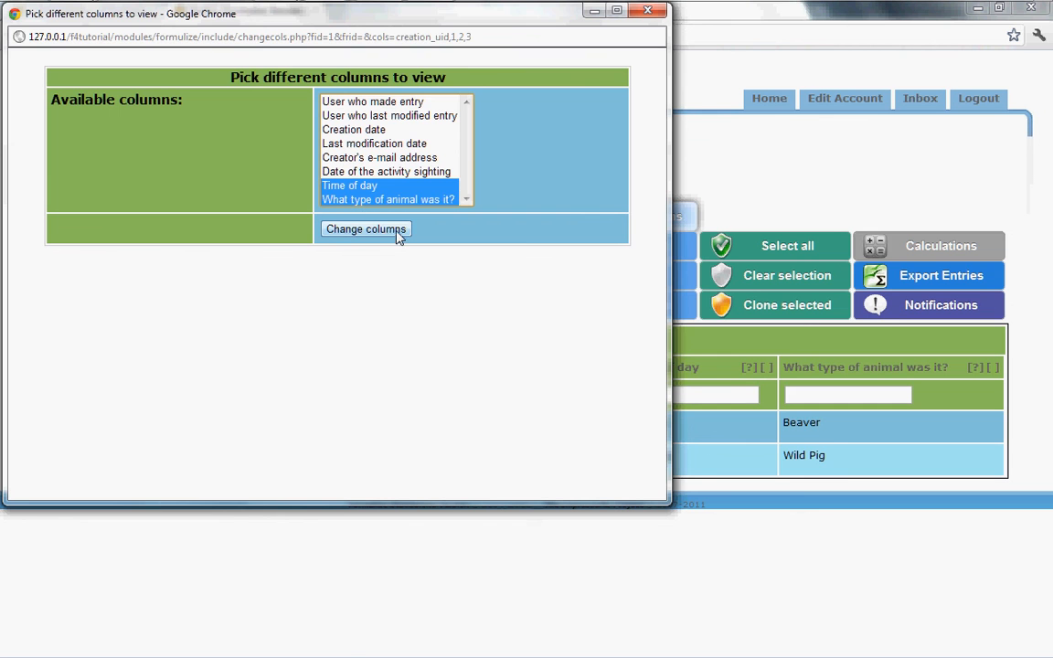
pyautogui.click(376, 235)
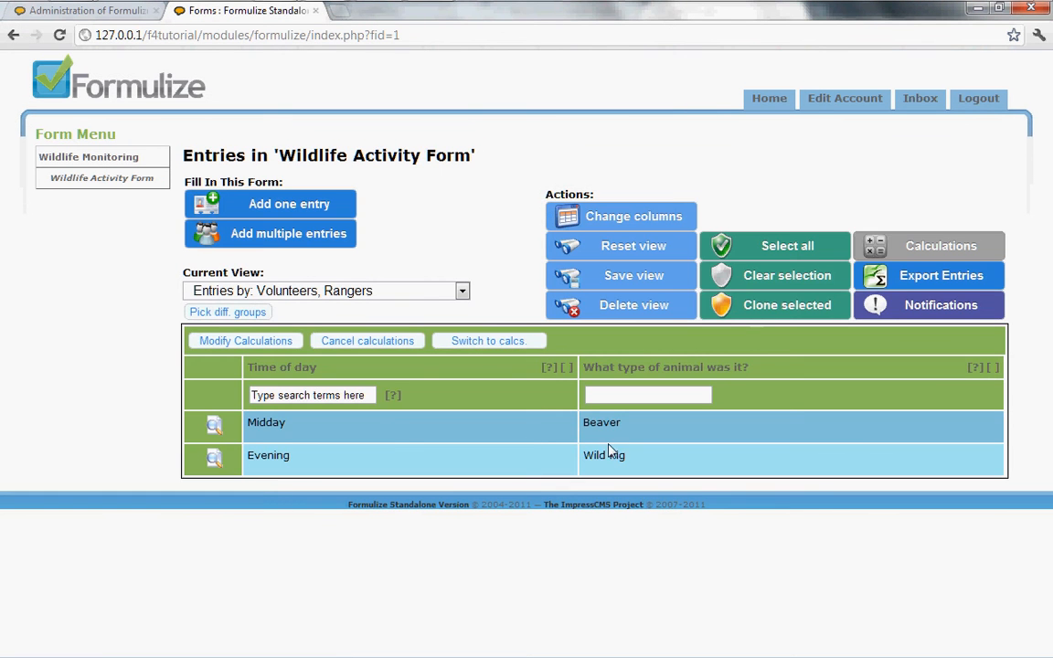
# Export the entries without metadata columns, check the spreadsheet, and close it.
pyautogui.click(909, 280)
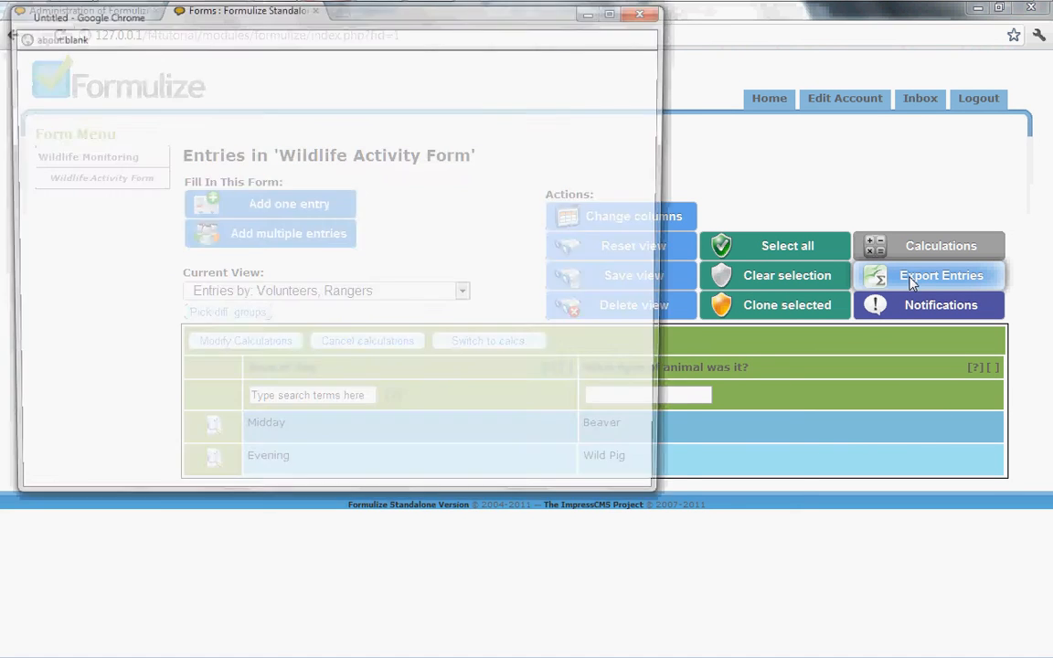
pyautogui.click(309, 234)
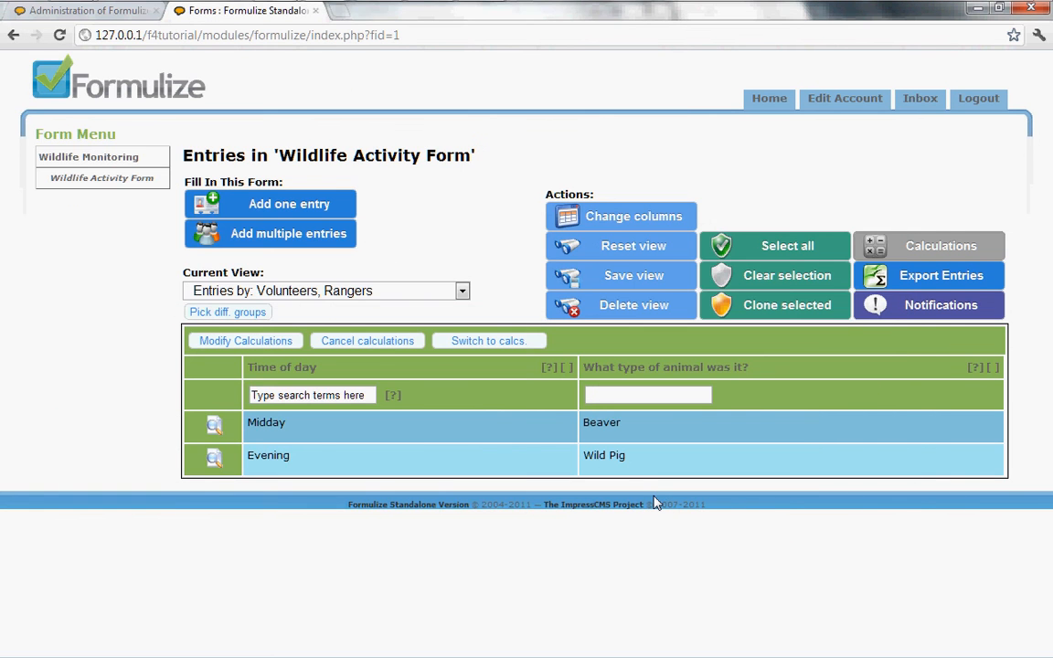
pyautogui.hotkey('alt', 'Tab')
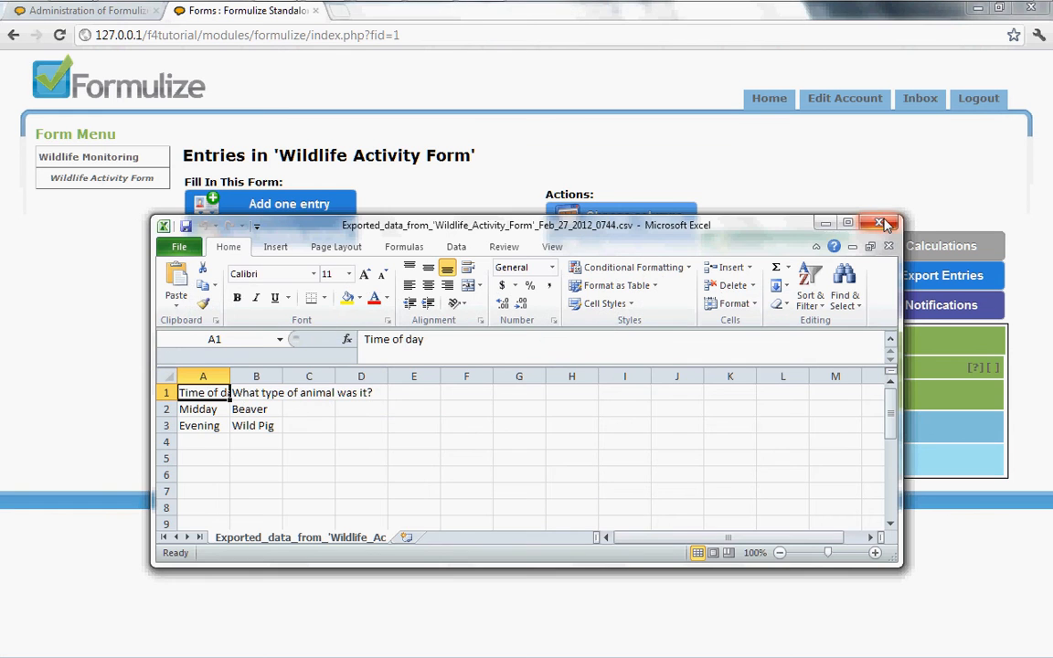
pyautogui.click(880, 224)
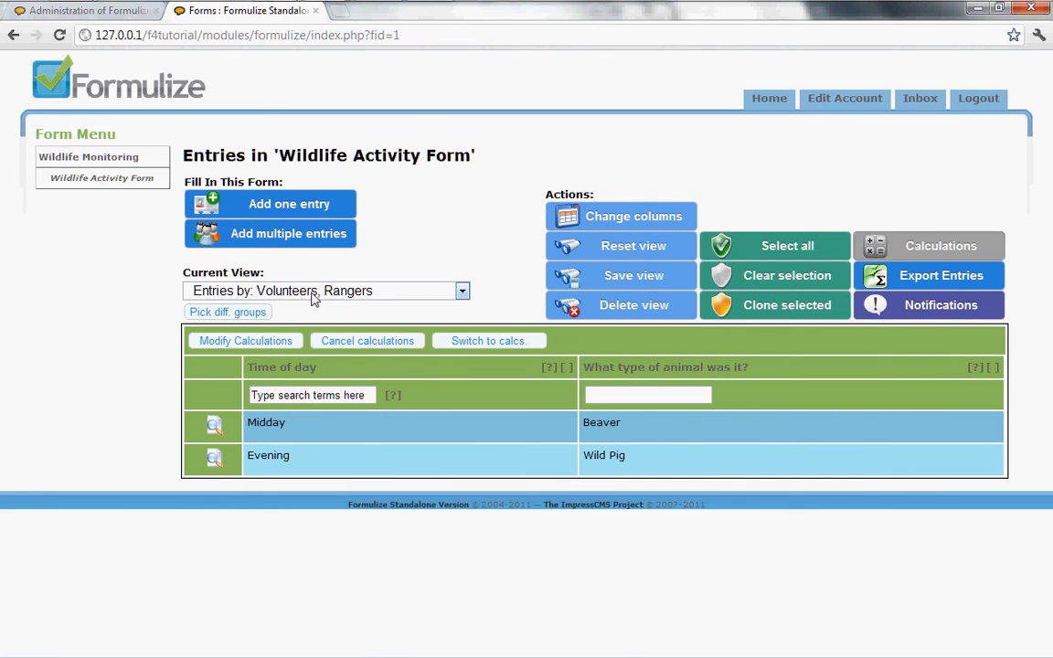
# Change the group scope to show only Rangers' entries.
pyautogui.click(217, 314)
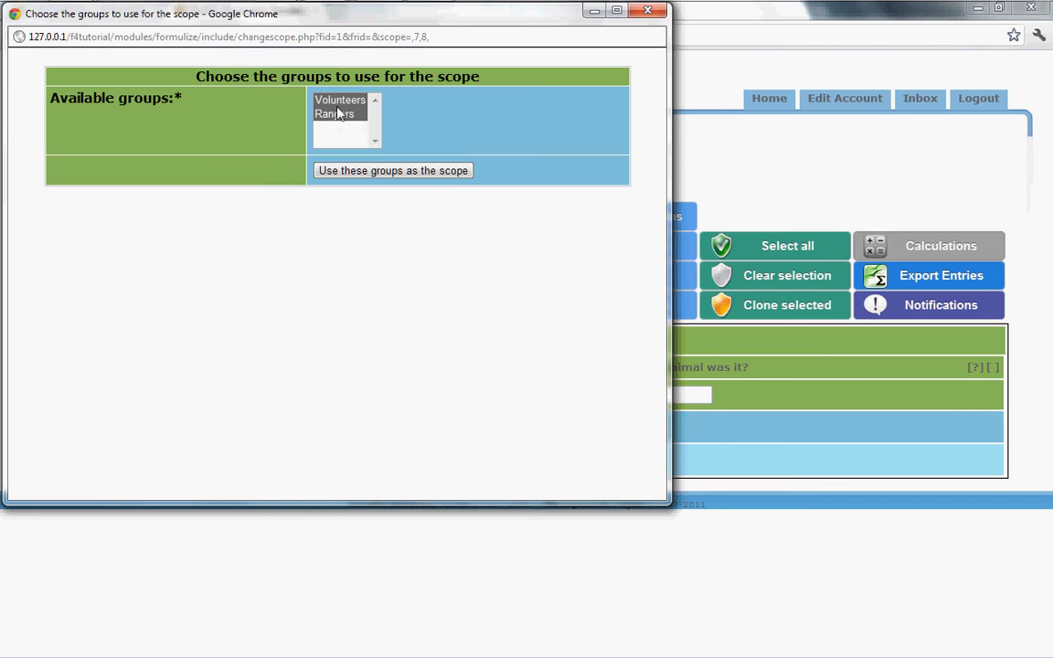
pyautogui.click(335, 113)
pyautogui.click(369, 172)
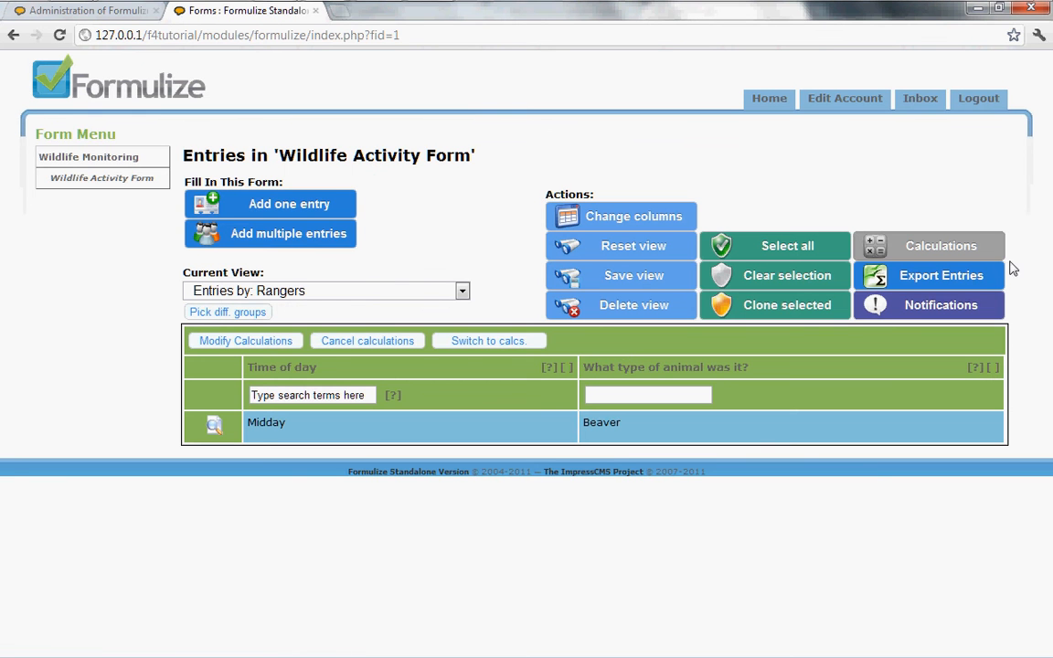
# Export the Rangers' entries without metadata, then close the spreadsheet and the export options window.
pyautogui.click(944, 278)
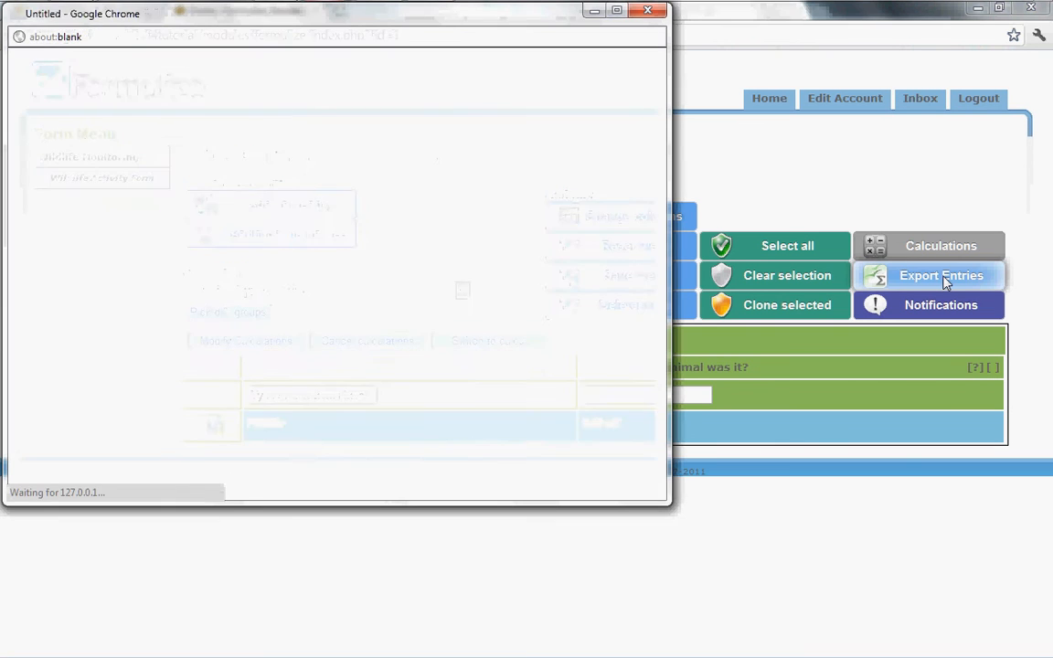
pyautogui.click(274, 234)
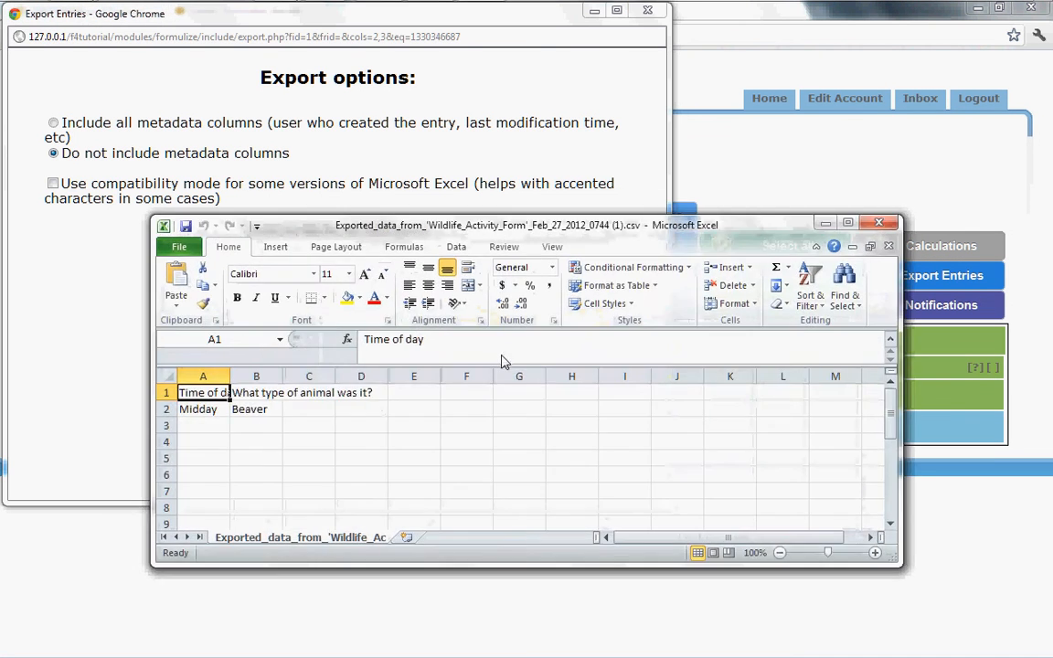
pyautogui.click(879, 225)
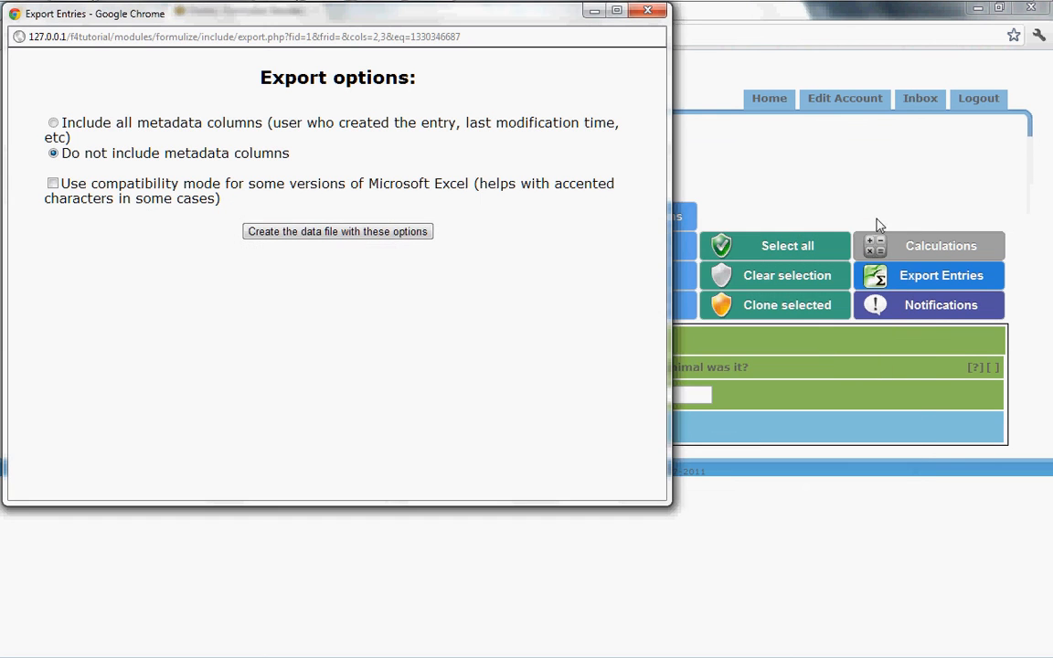
pyautogui.click(749, 145)
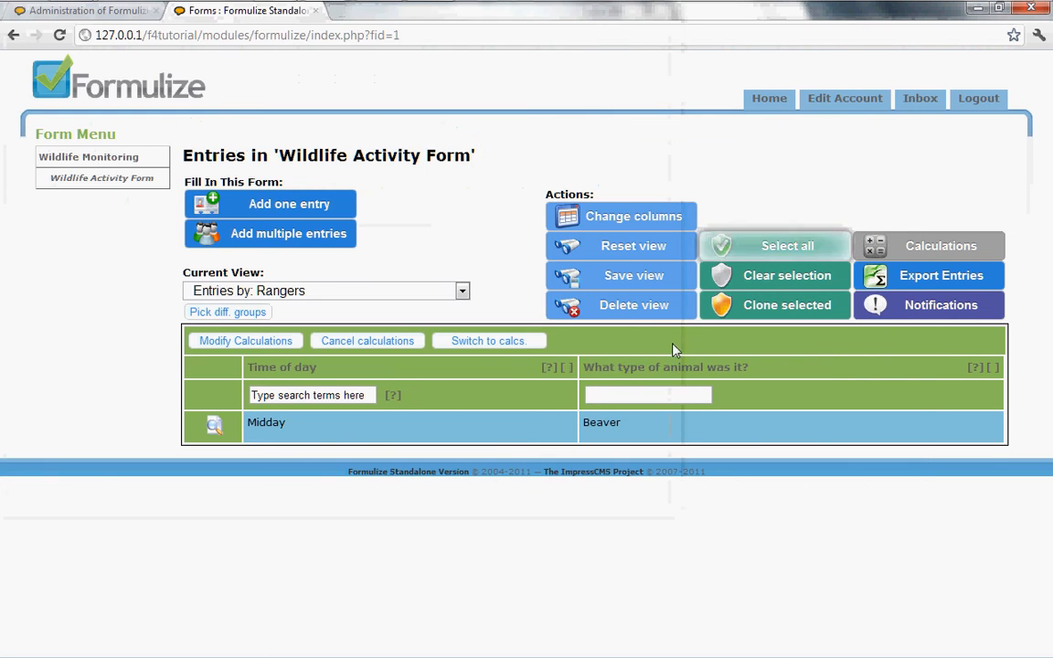
# Filter the Time of day column with the search term !dd to exclude matching entries.
pyautogui.click(606, 398)
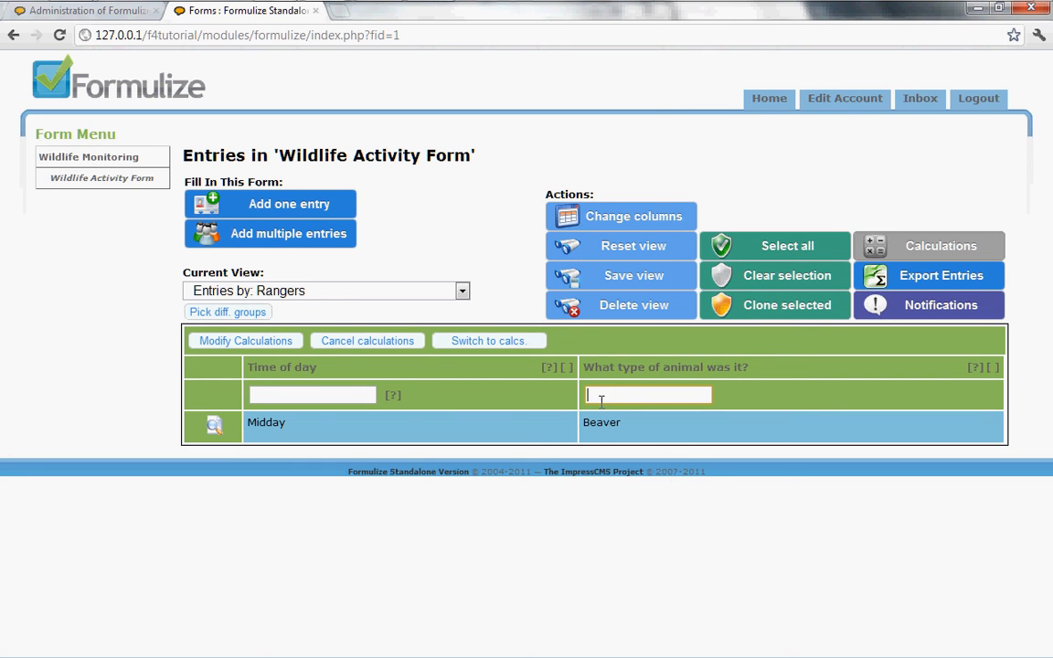
pyautogui.click(340, 391)
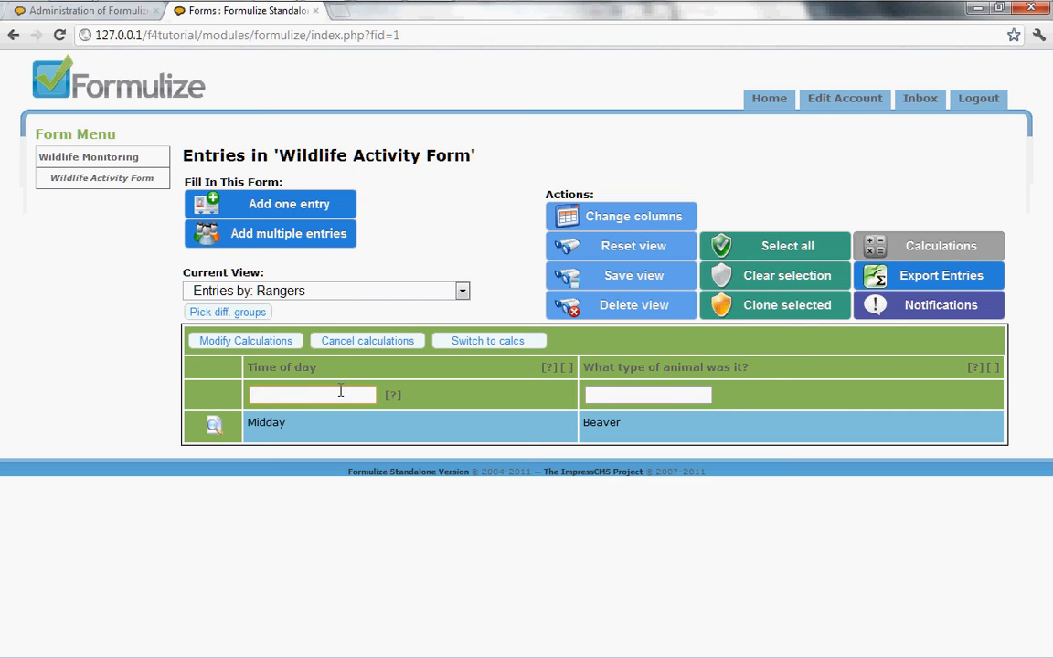
pyautogui.write('=dd')
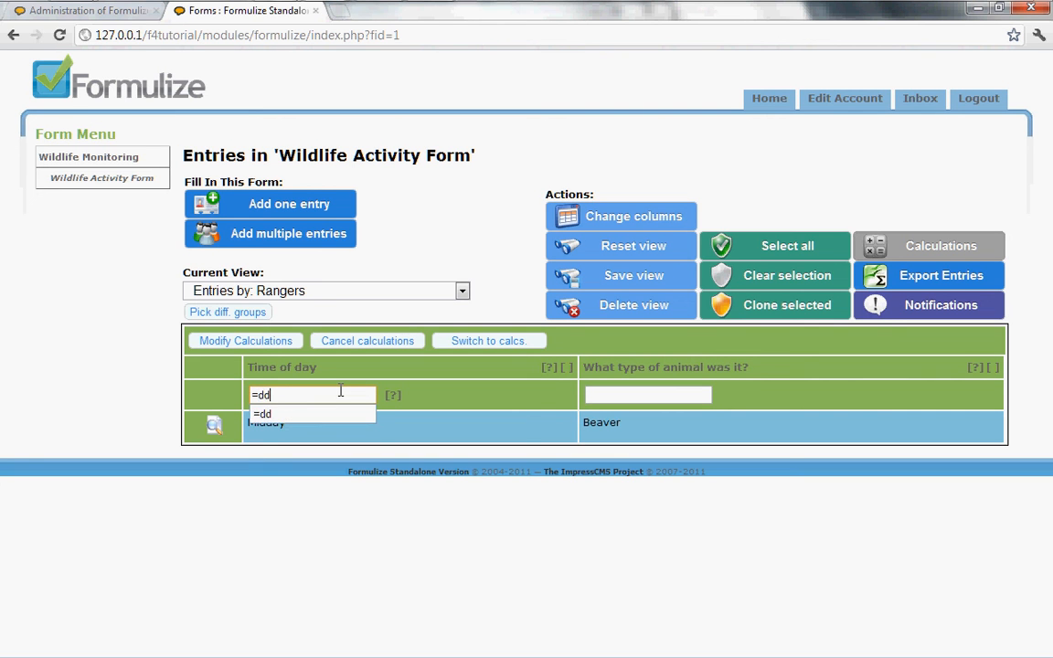
pyautogui.press('BackSpace')
pyautogui.press('BackSpace')
pyautogui.press('BackSpace')
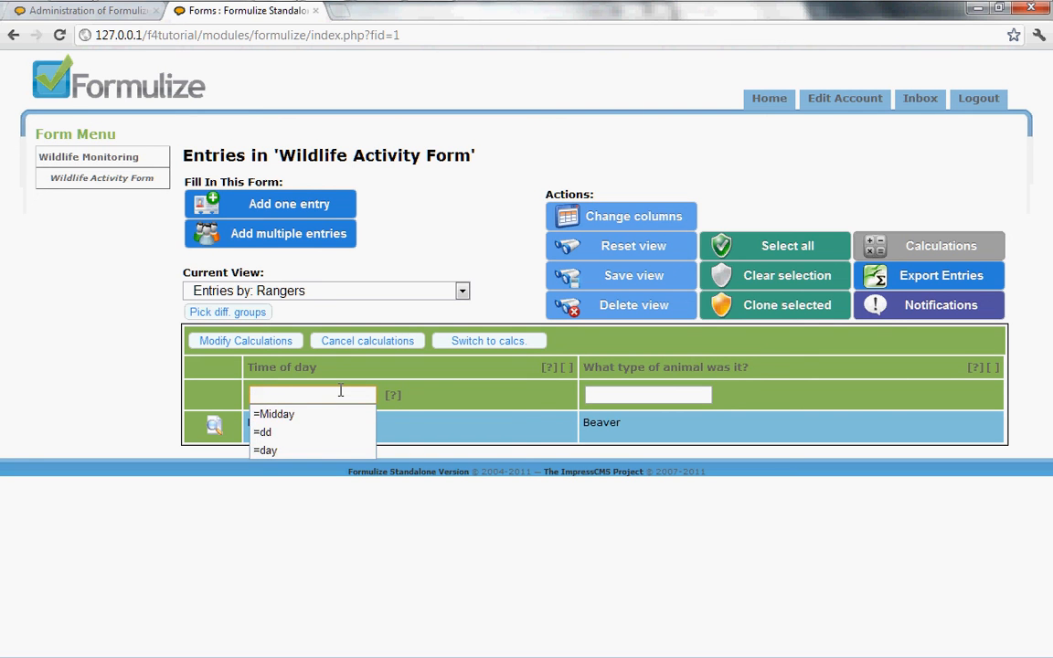
pyautogui.write('!d')
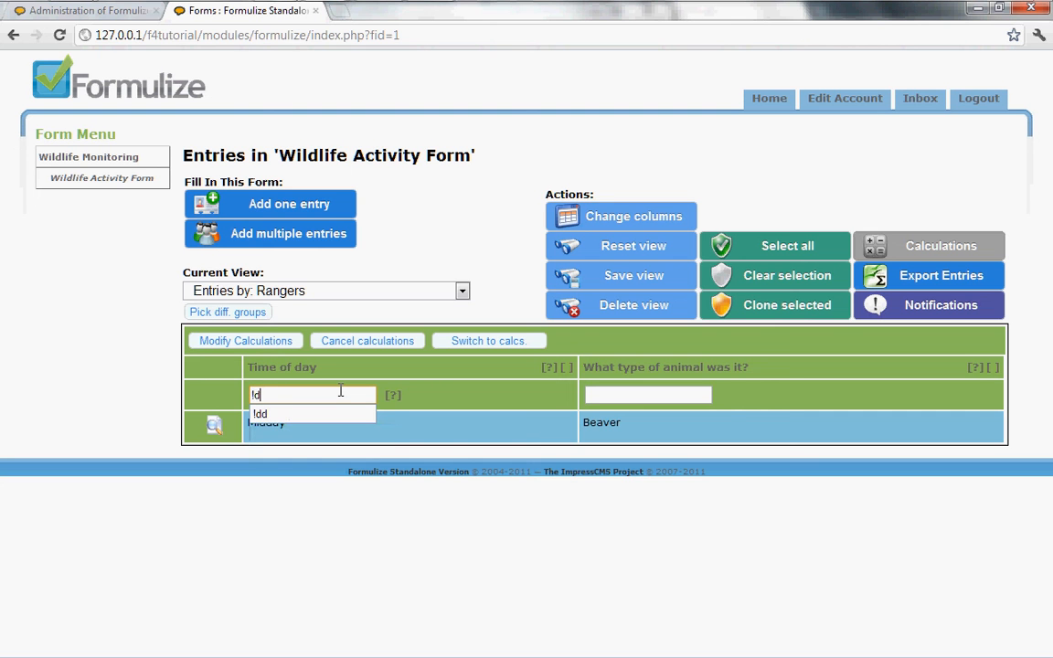
pyautogui.write('d')
pyautogui.press('Return')
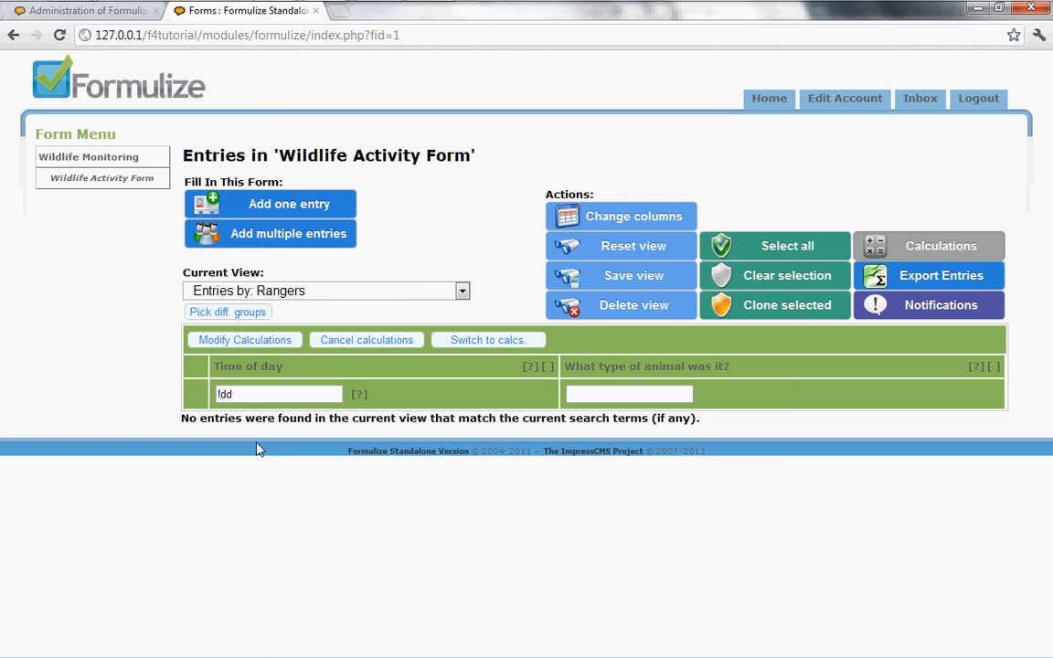
# Switch the current view to Entries by all users in my group(s).
pyautogui.click(285, 299)
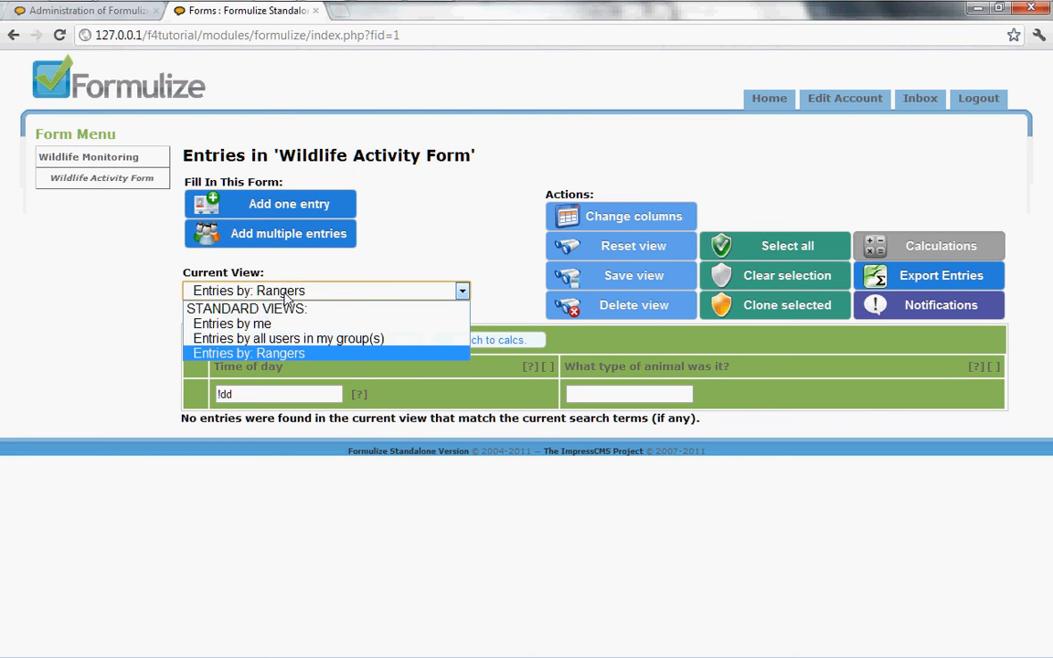
pyautogui.click(289, 339)
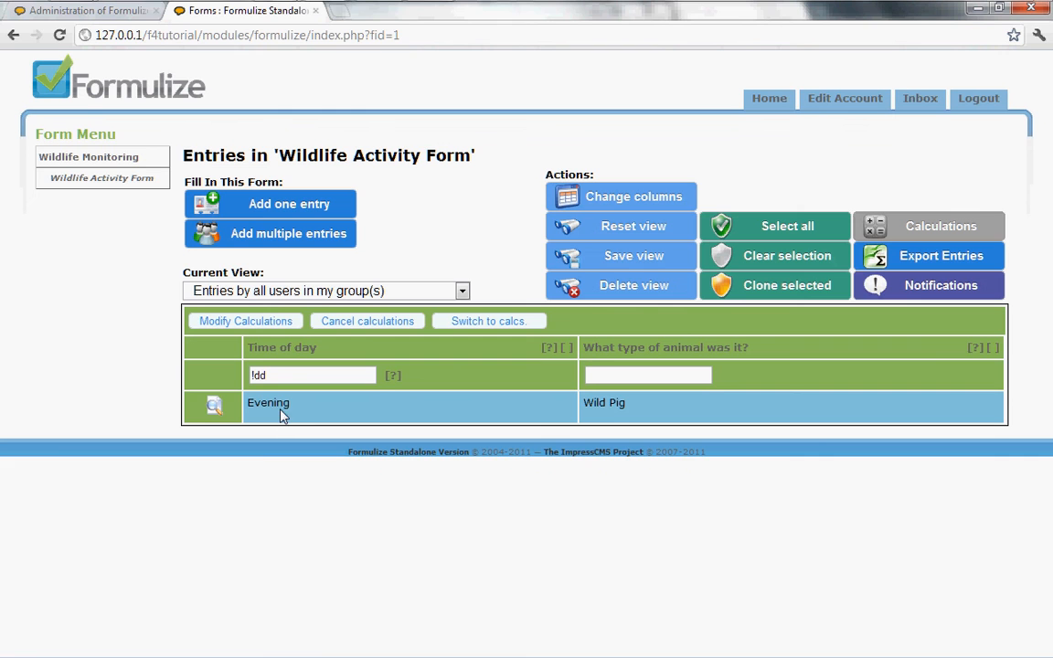
# Export the filtered entries without metadata columns, check the spreadsheet, and close it and the export options window.
pyautogui.click(908, 267)
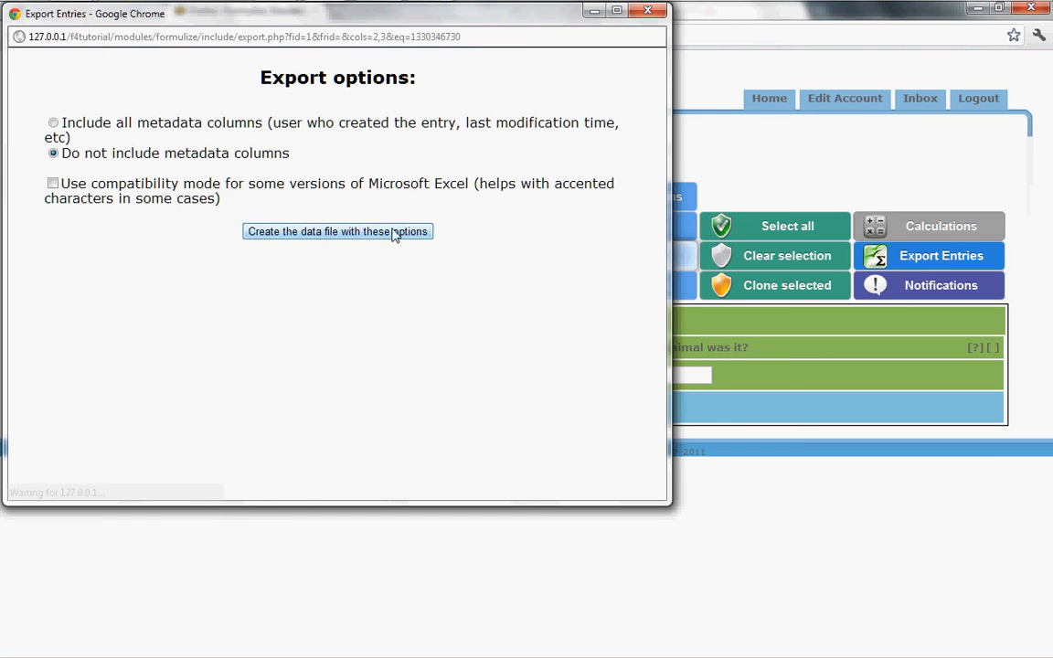
pyautogui.click(359, 240)
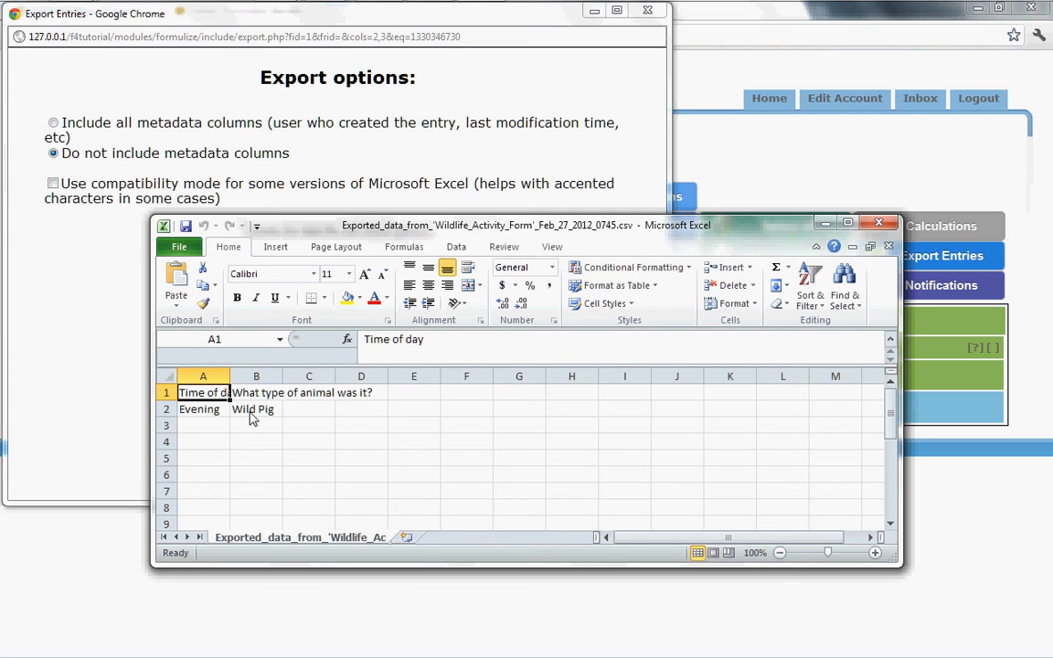
pyautogui.click(878, 224)
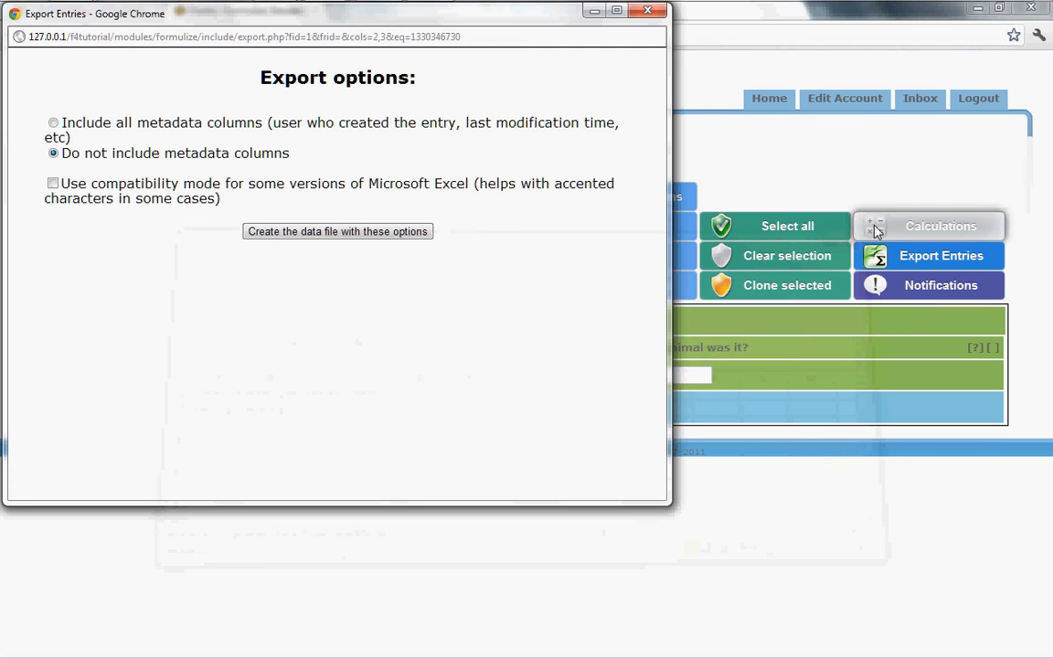
pyautogui.click(853, 211)
# Review the column picker and the current view options without changing anything.
pyautogui.click(644, 199)
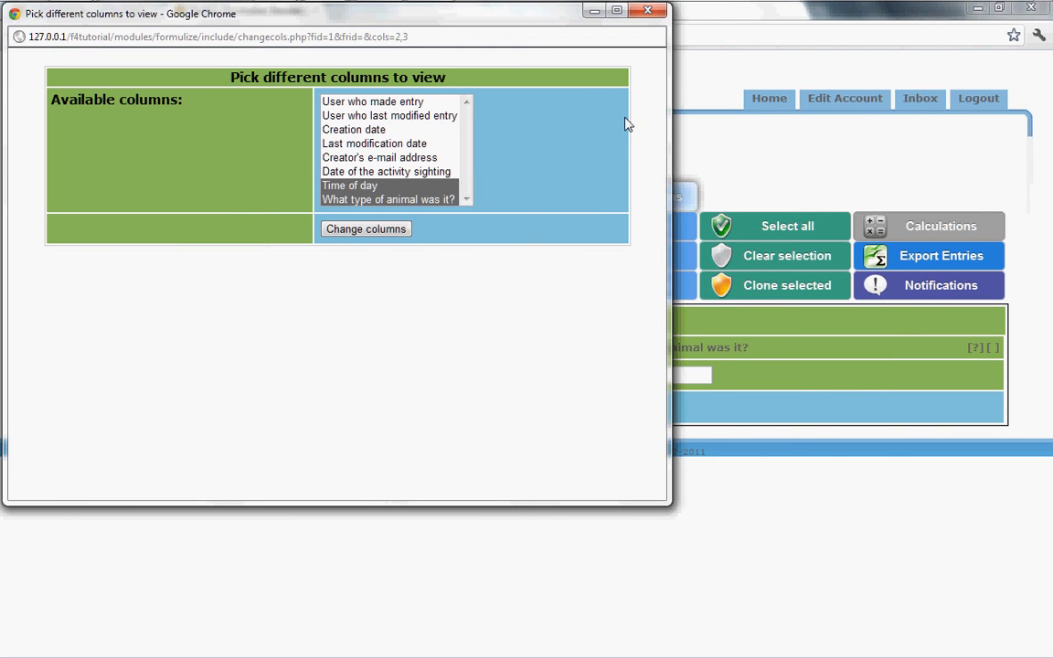
pyautogui.click(651, 13)
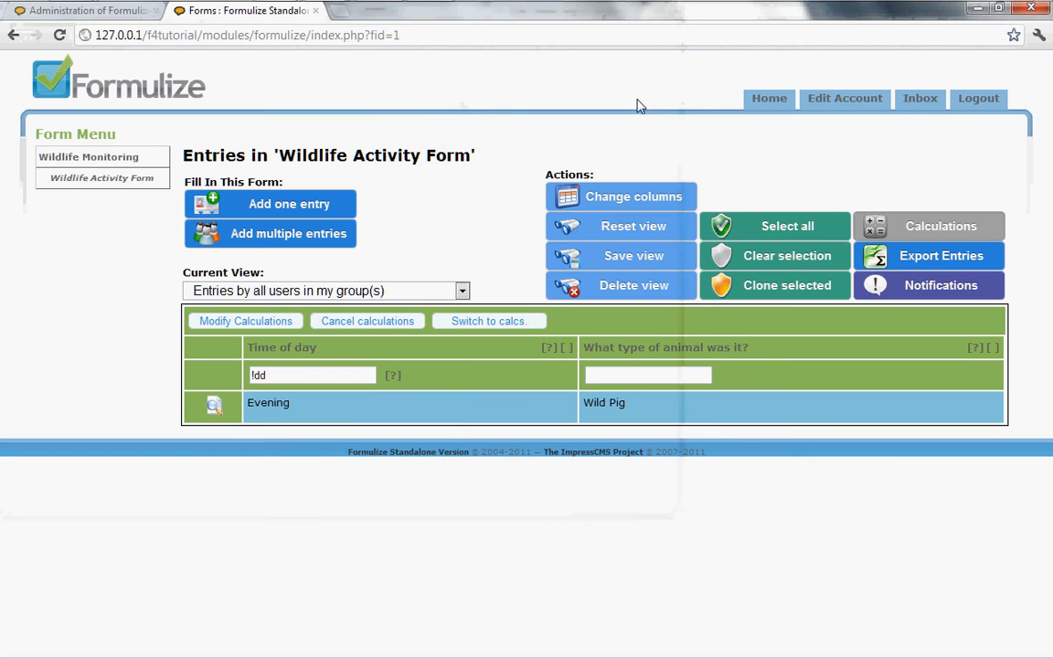
pyautogui.click(304, 294)
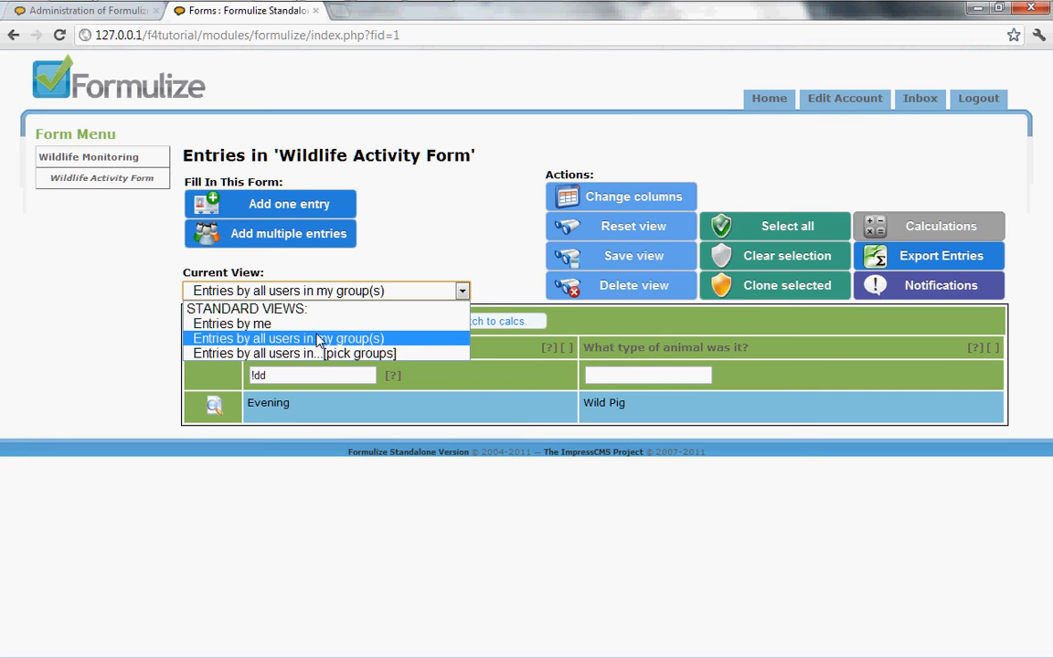
pyautogui.click(435, 232)
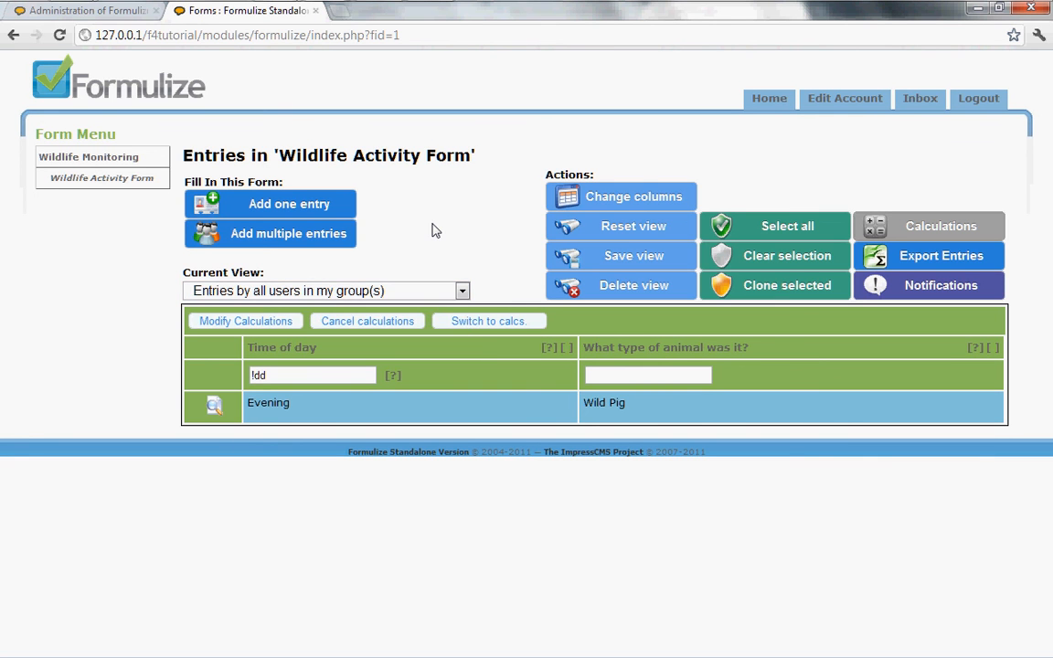